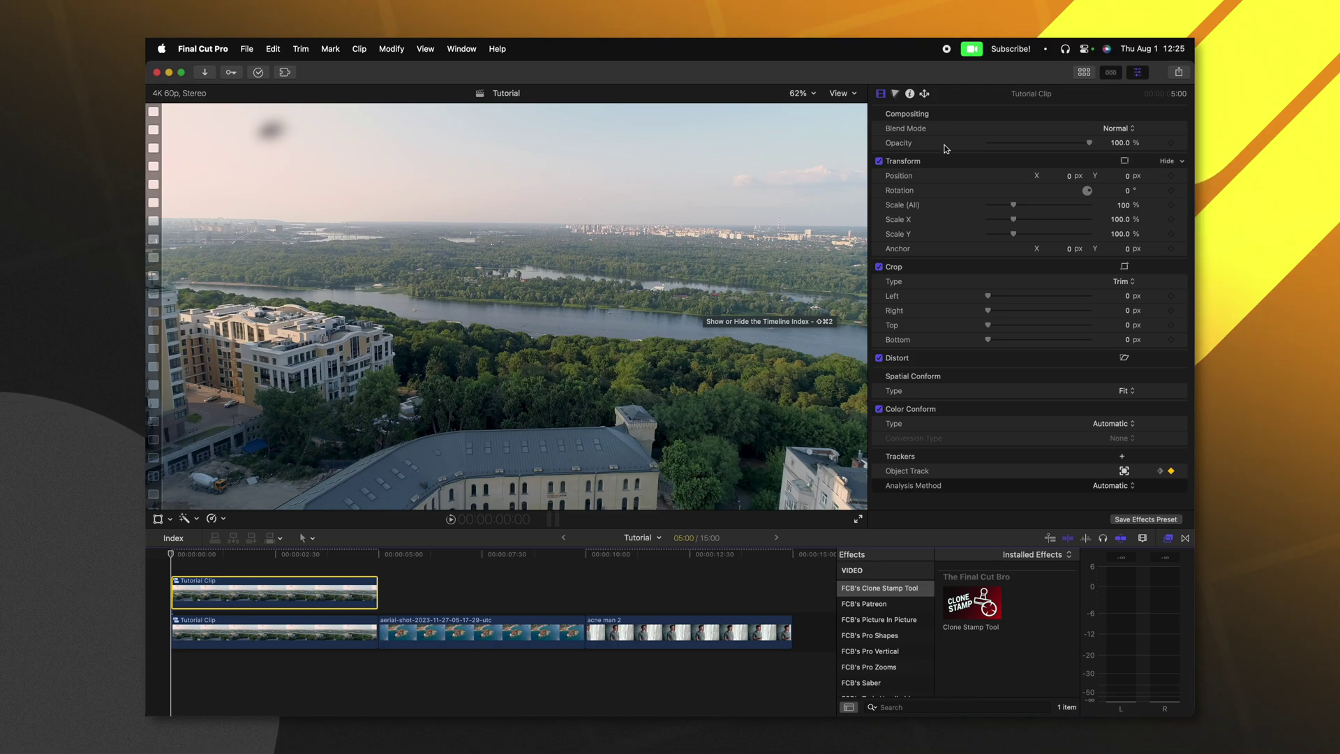
Shift the duplicate clip on the upper track to X position 335 px and remove the duplicate from the timeline
left_click_drag(1071, 177, 1187, 177)
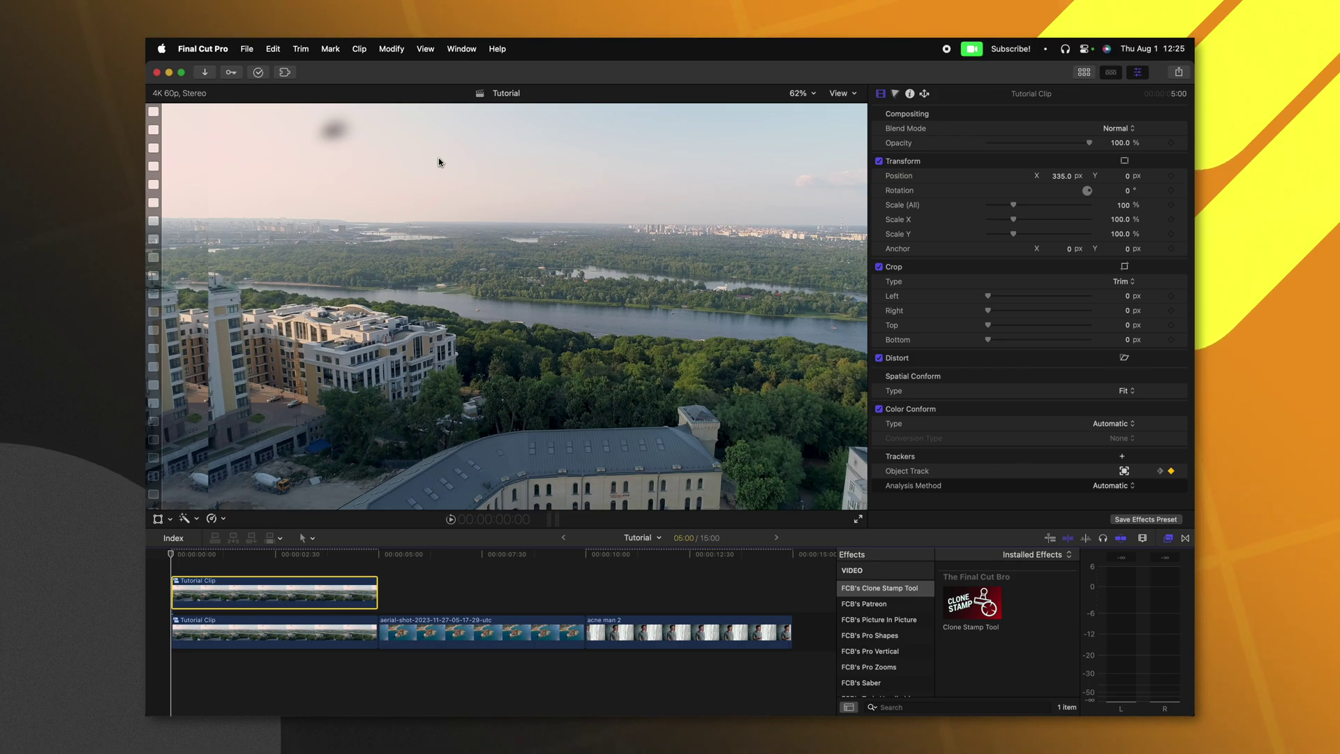
key("Delete")
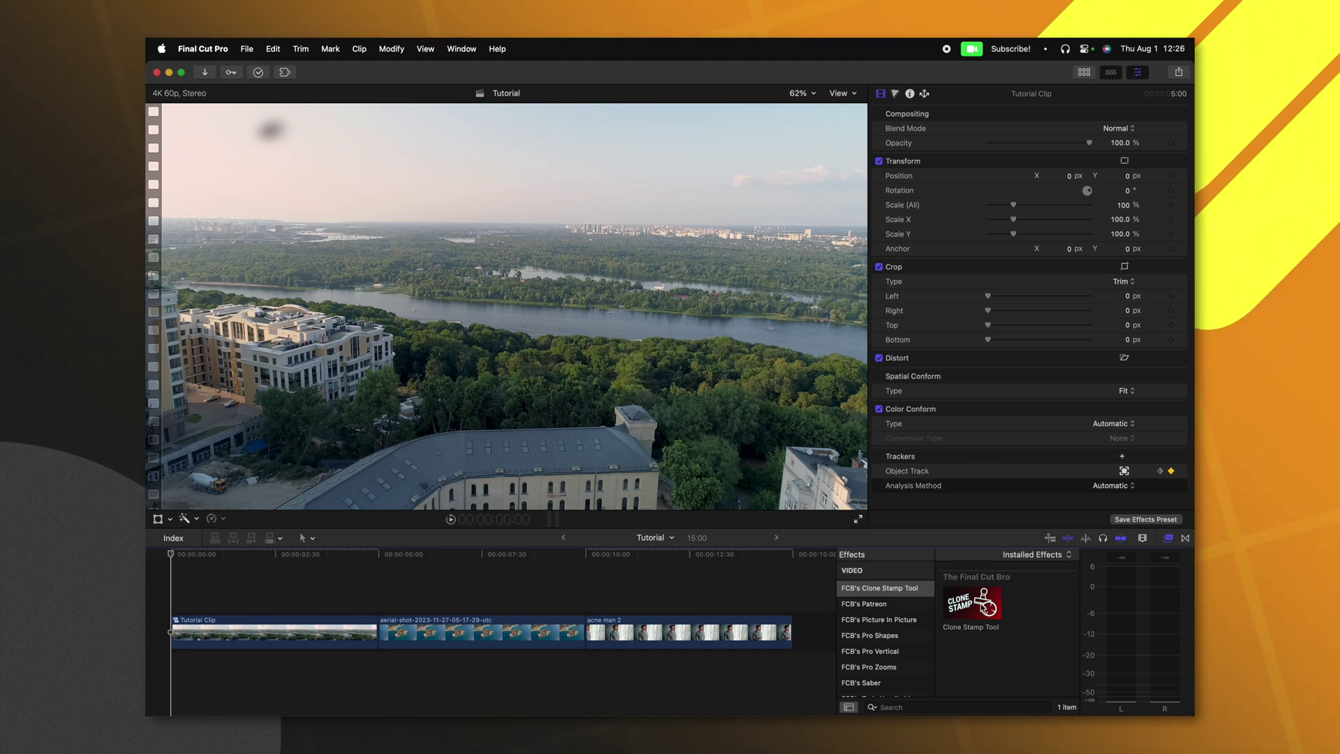
Apply the Clone Stamp Tool effect to the first clip and try offsetting its clone position in the viewer
mouse_move(973, 603)
left_mouse_down()
mouse_move(464, 555)
mouse_move(209, 619)
mouse_move(226, 630)
left_mouse_up()
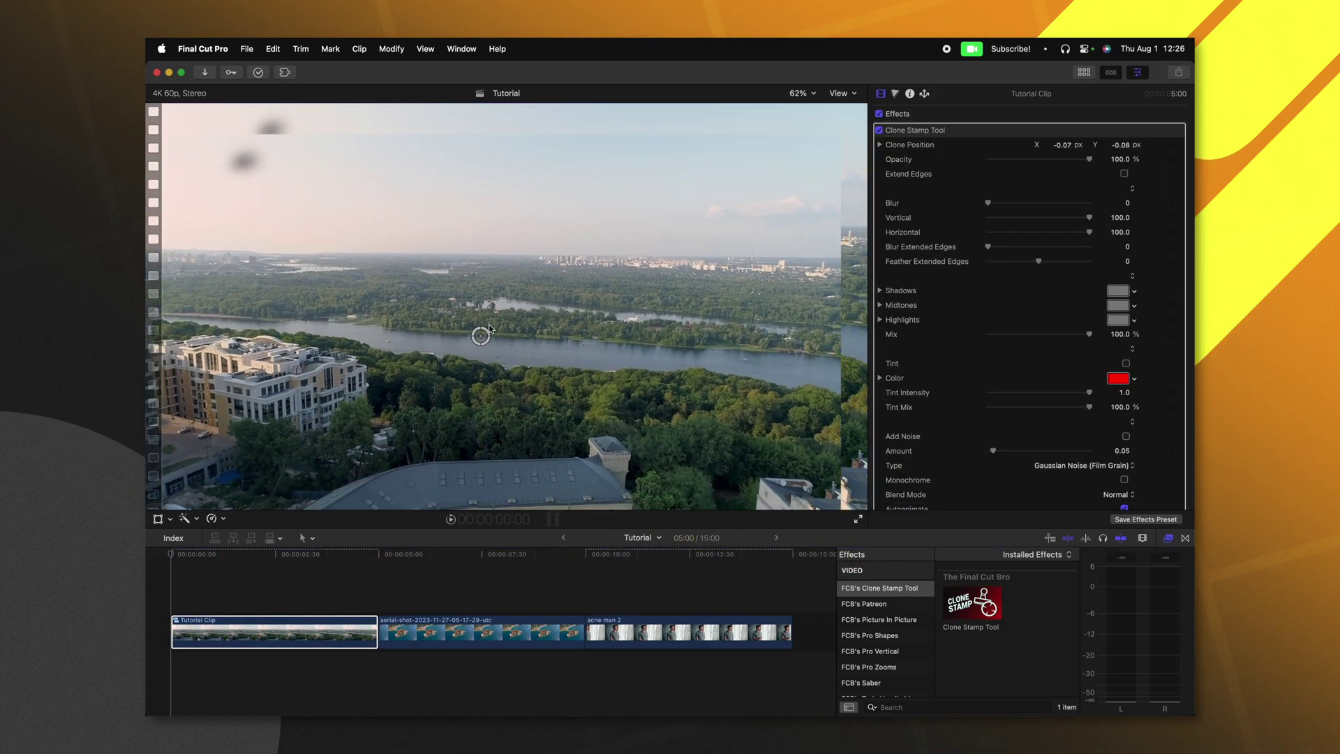
mouse_move(481, 335)
left_mouse_down()
mouse_move(524, 392)
mouse_move(564, 314)
left_mouse_up()
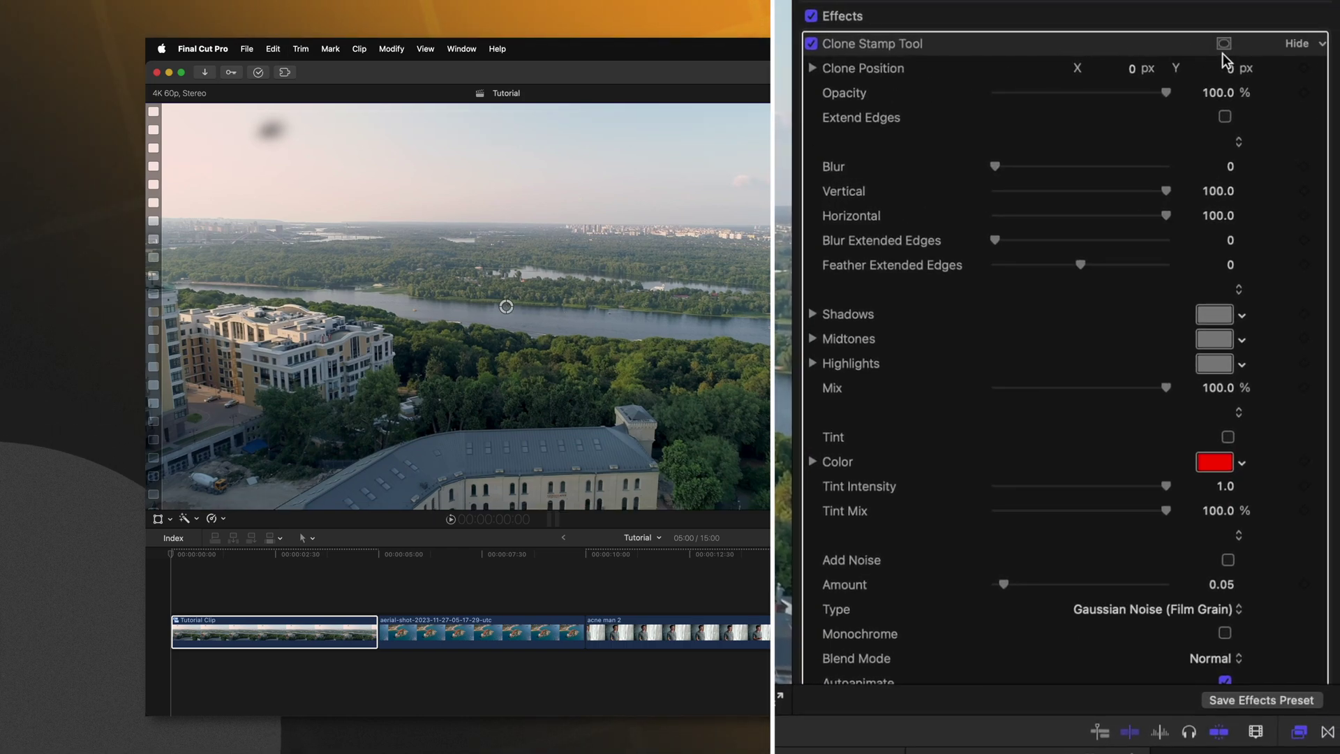
Add a shape mask to the Clone Stamp Tool and fit it as a small feathered circle over the dark sky spot
left_click(1223, 45)
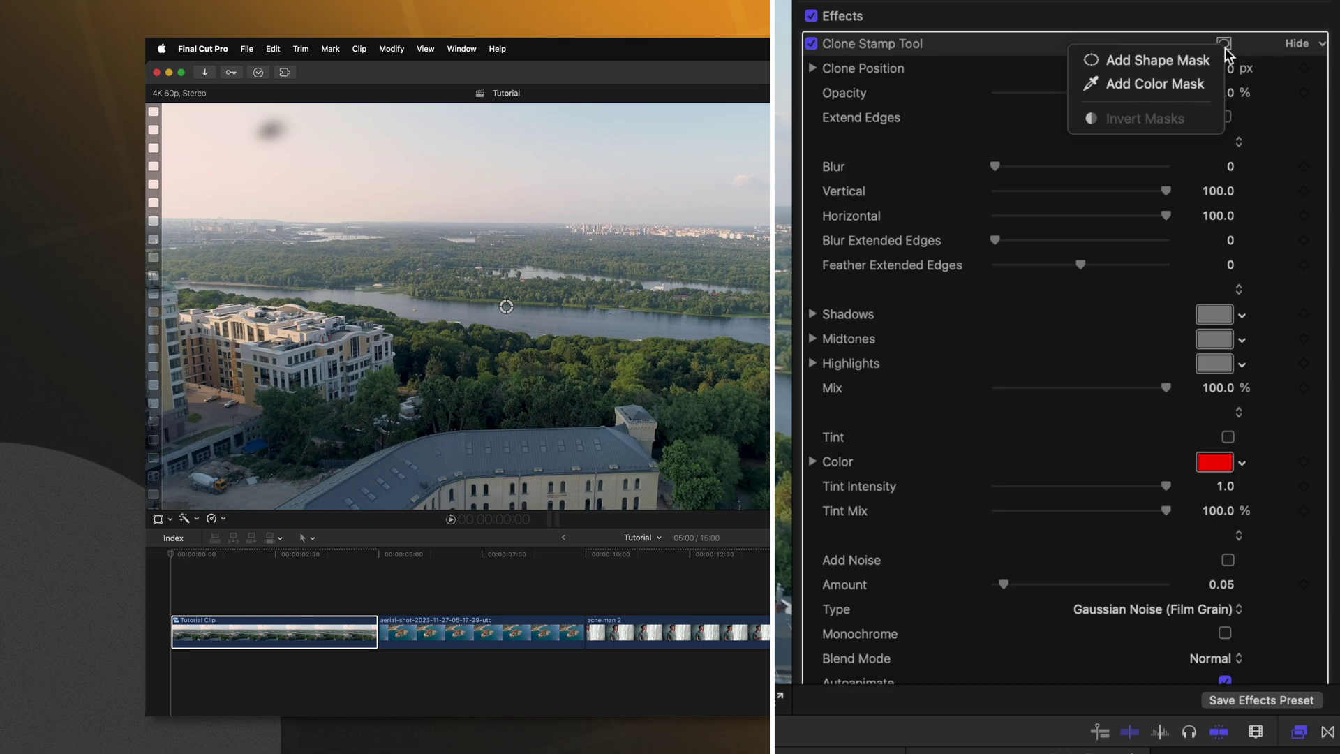
left_click(1206, 57)
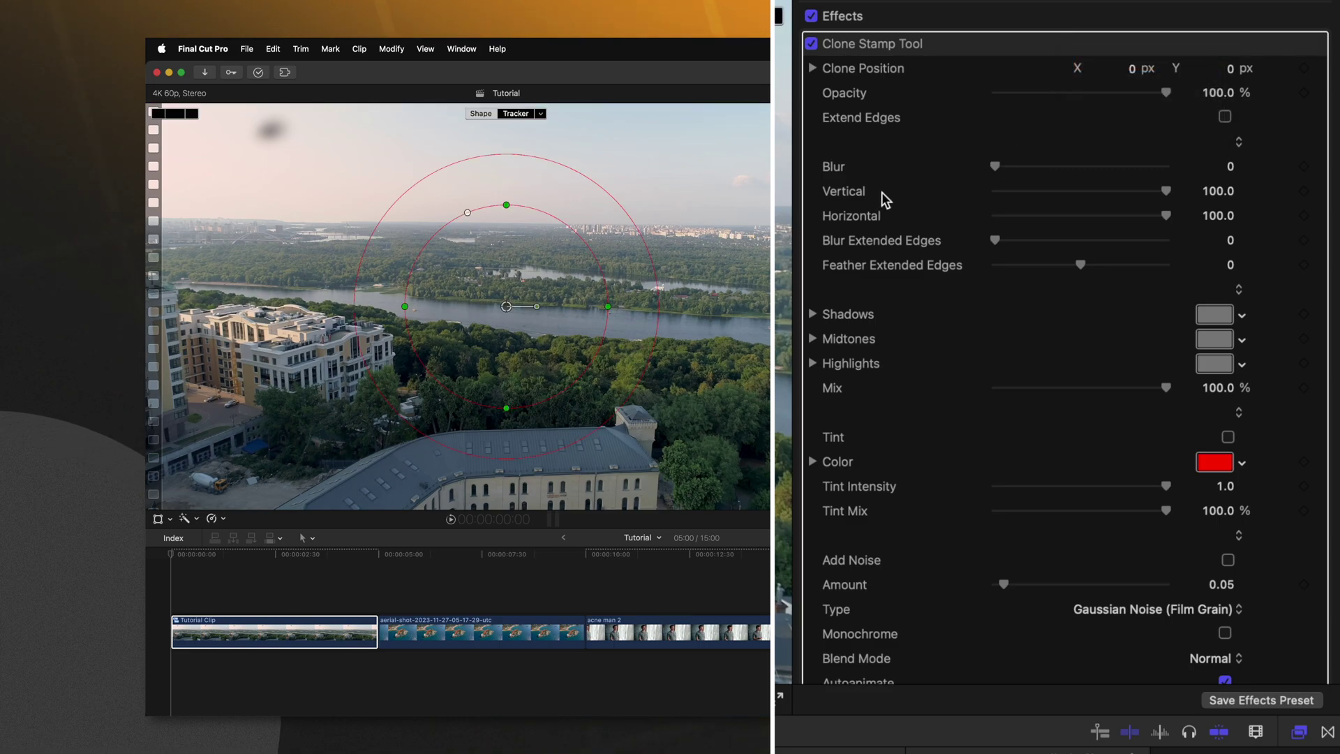
mouse_move(579, 239)
left_mouse_down()
mouse_move(545, 277)
mouse_move(329, 207)
mouse_move(275, 143)
left_mouse_up()
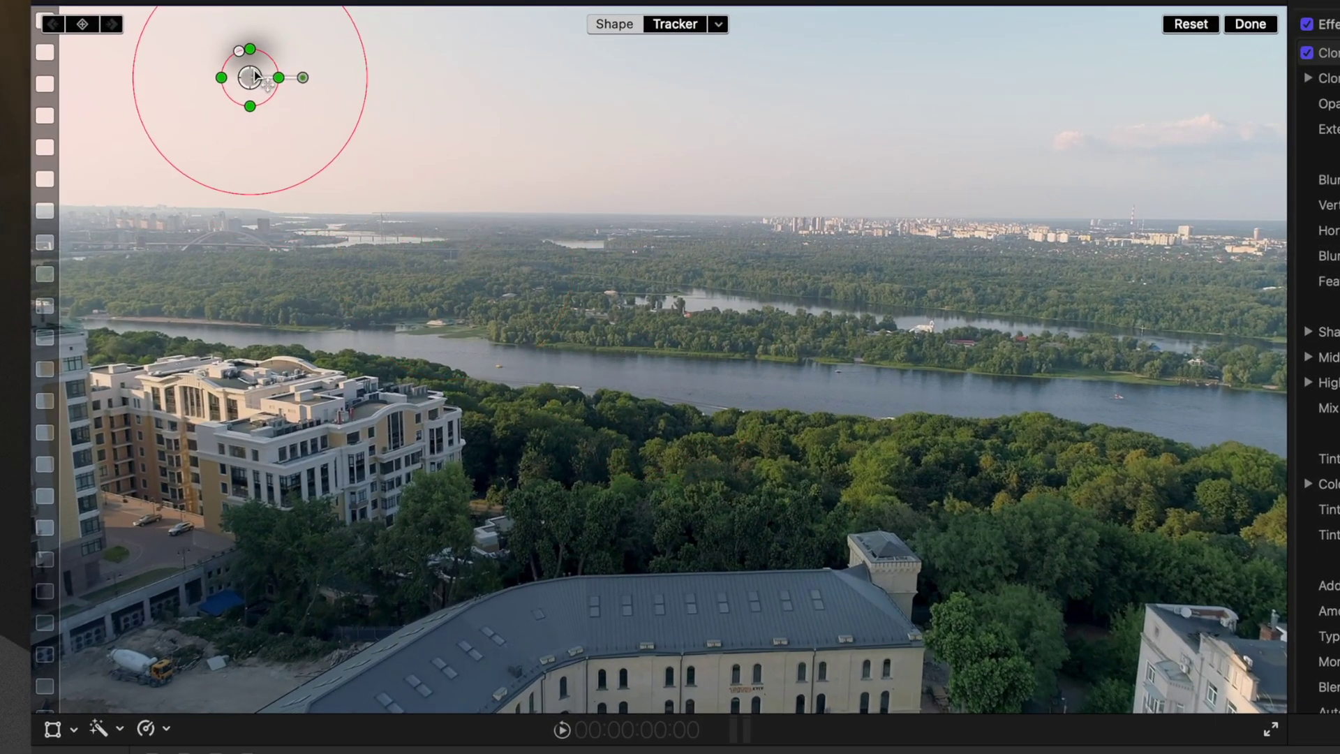
left_click_drag(255, 75, 279, 89)
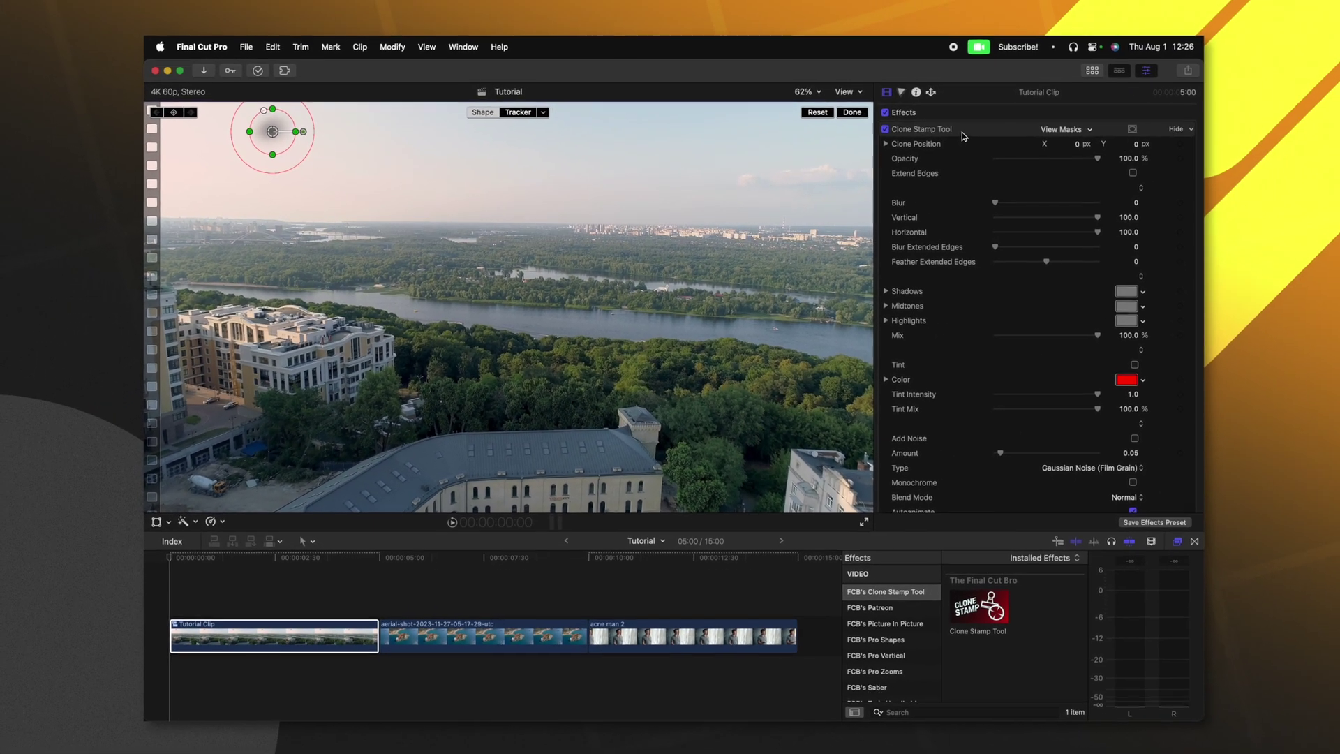
Offset the clone position to X 0.15, Y -0.01 over clean sky and slightly brighten the cloned area's midtones
left_click(962, 132)
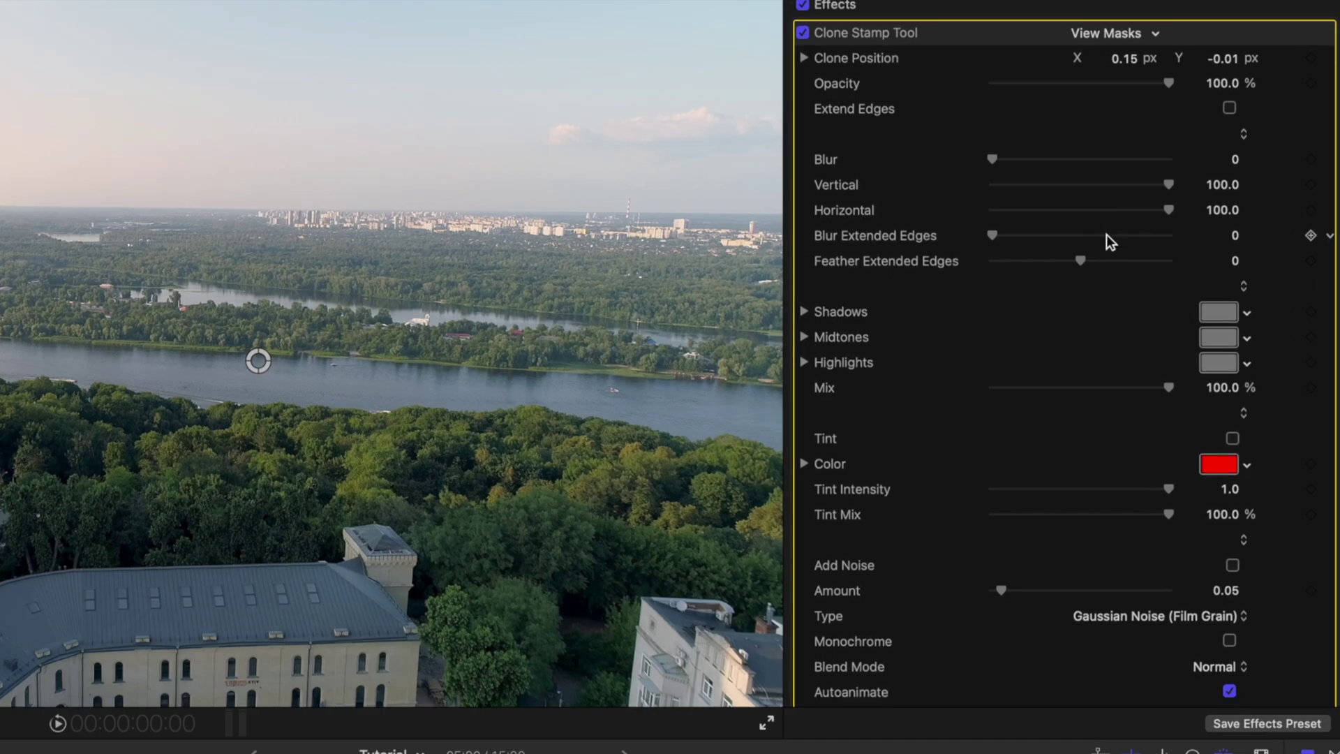
scroll(1110, 241, "down", 5)
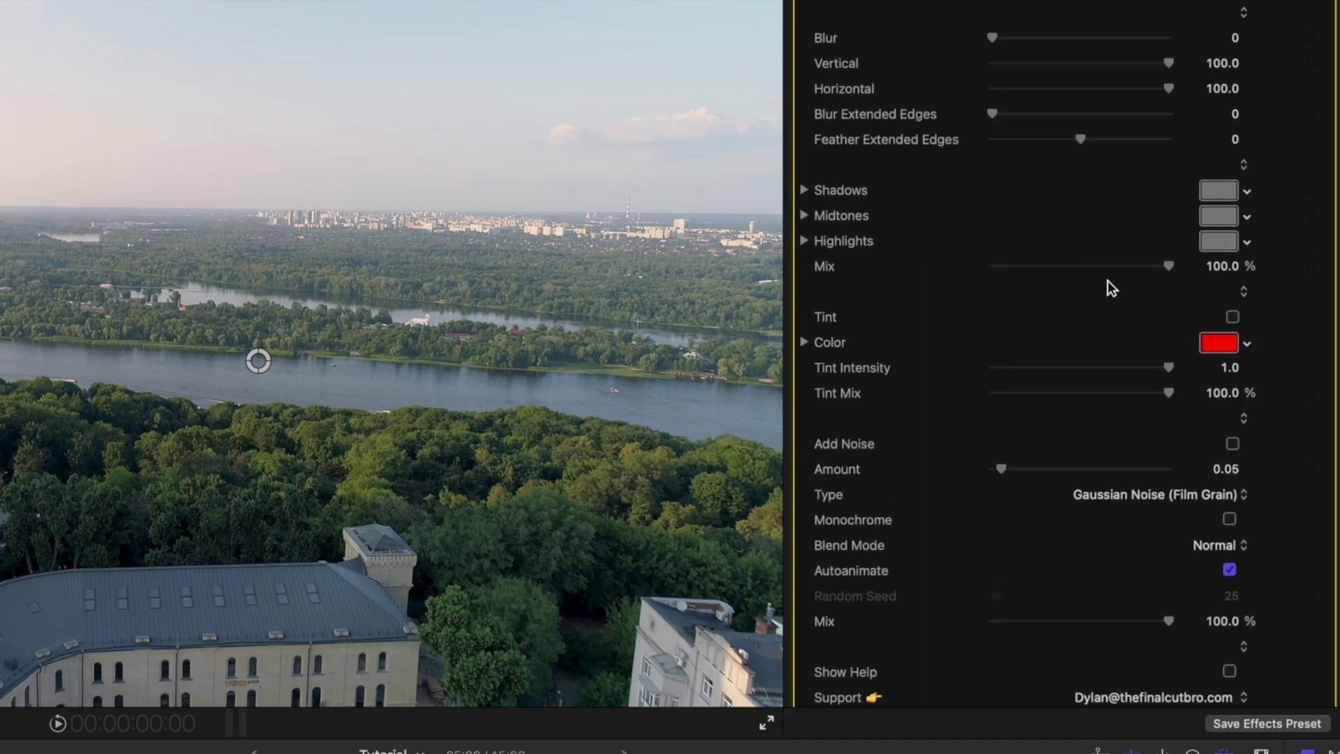
scroll(1112, 287, "up", 4)
left_click(1214, 315)
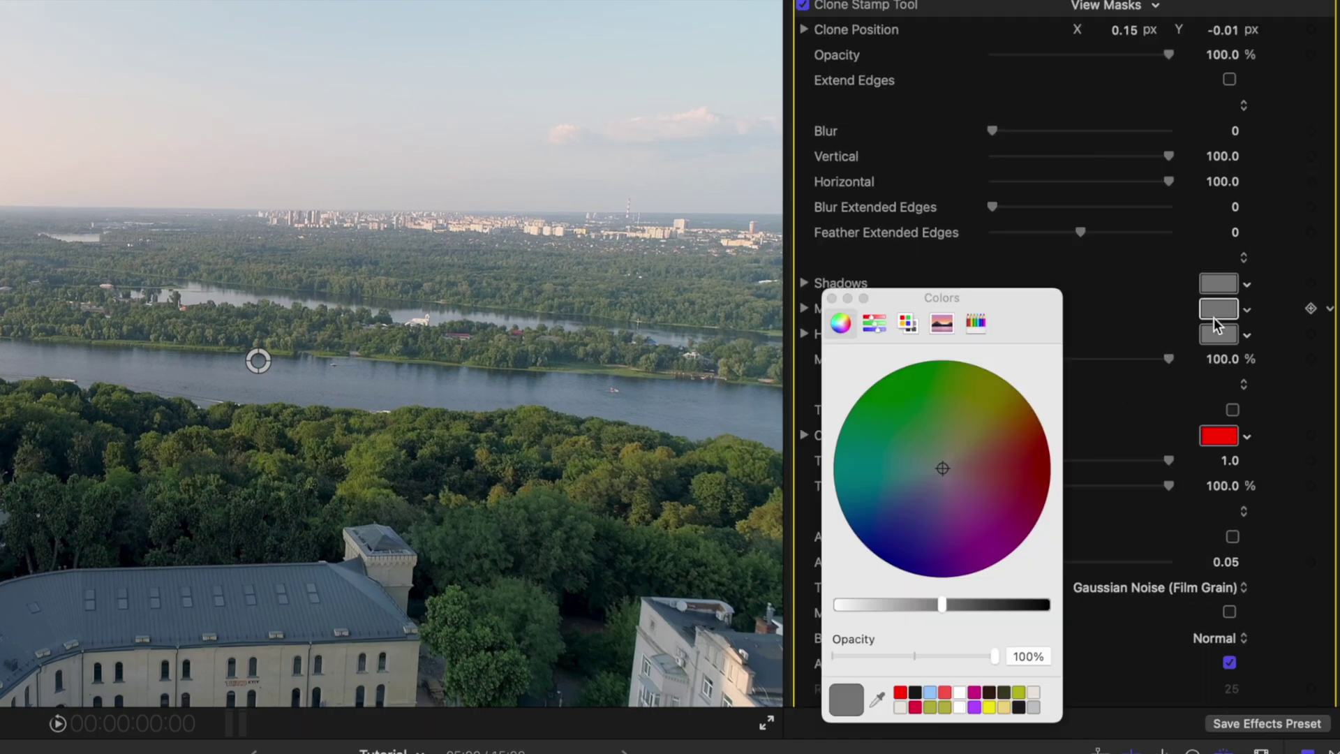
mouse_move(943, 602)
left_mouse_down()
mouse_move(919, 601)
mouse_move(938, 597)
left_mouse_up()
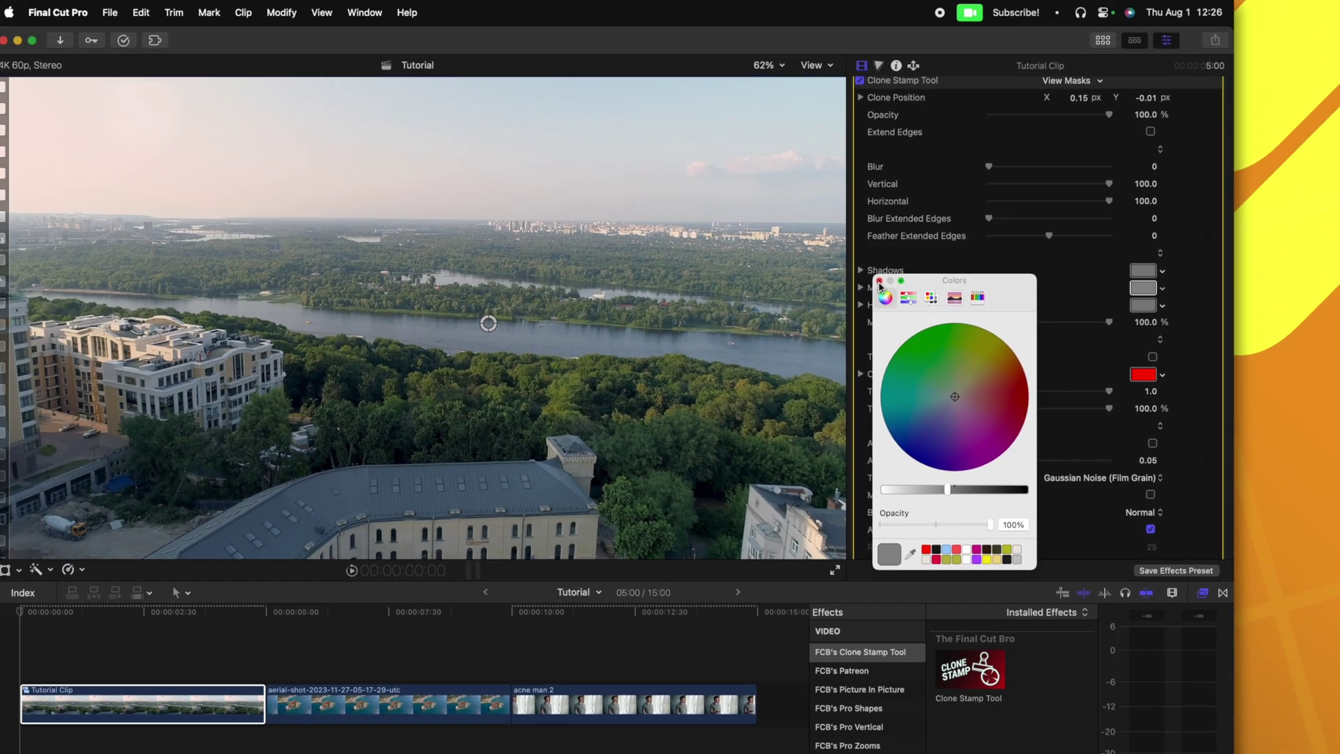
left_click(840, 294)
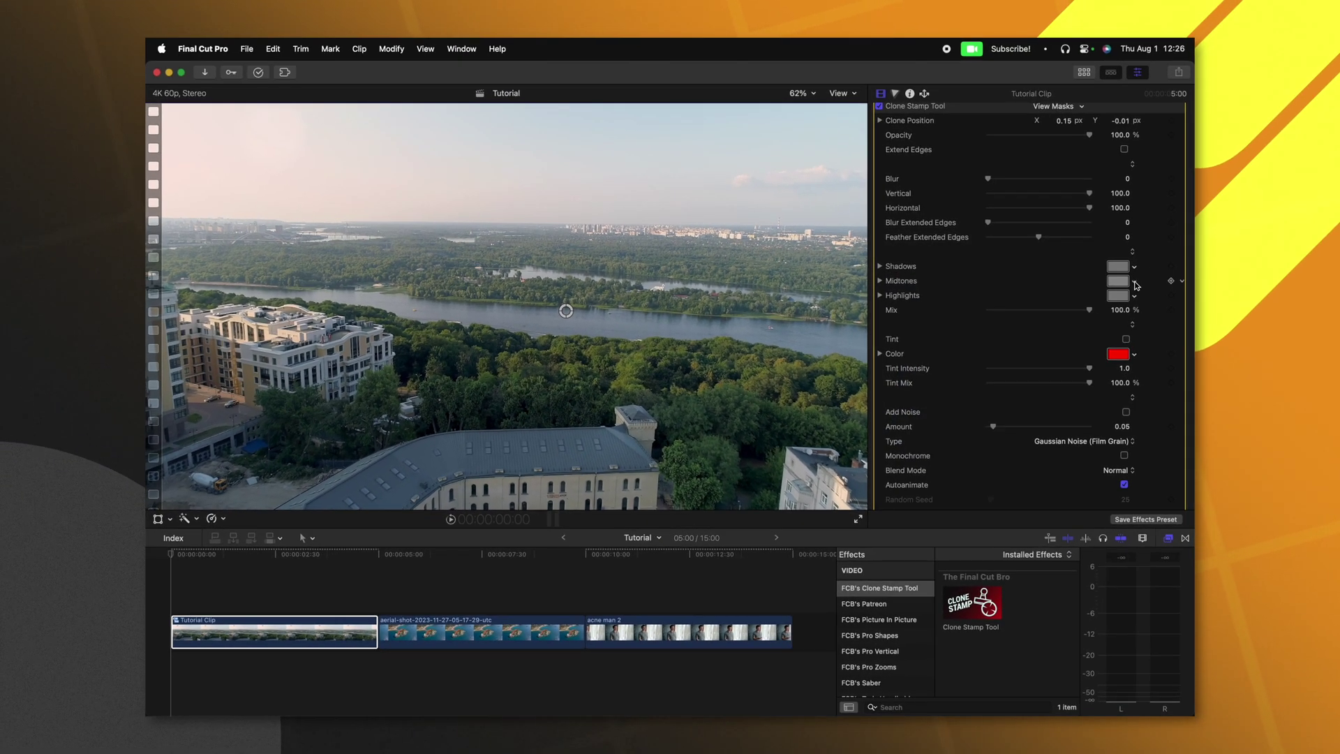
Turn on the red Tint for the cloned sky area
scroll(1126, 364, "down", 1)
scroll(1073, 318, "down", 2)
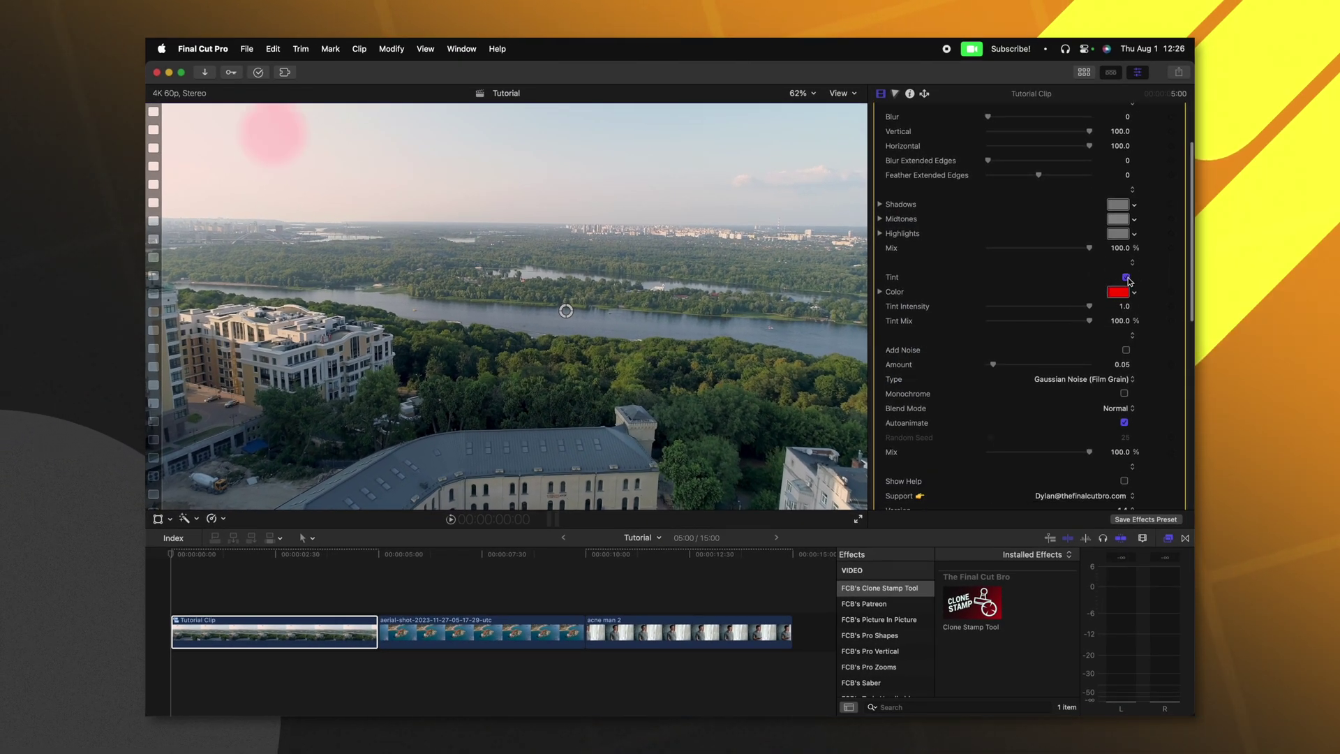
scroll(1058, 344, "up", 4)
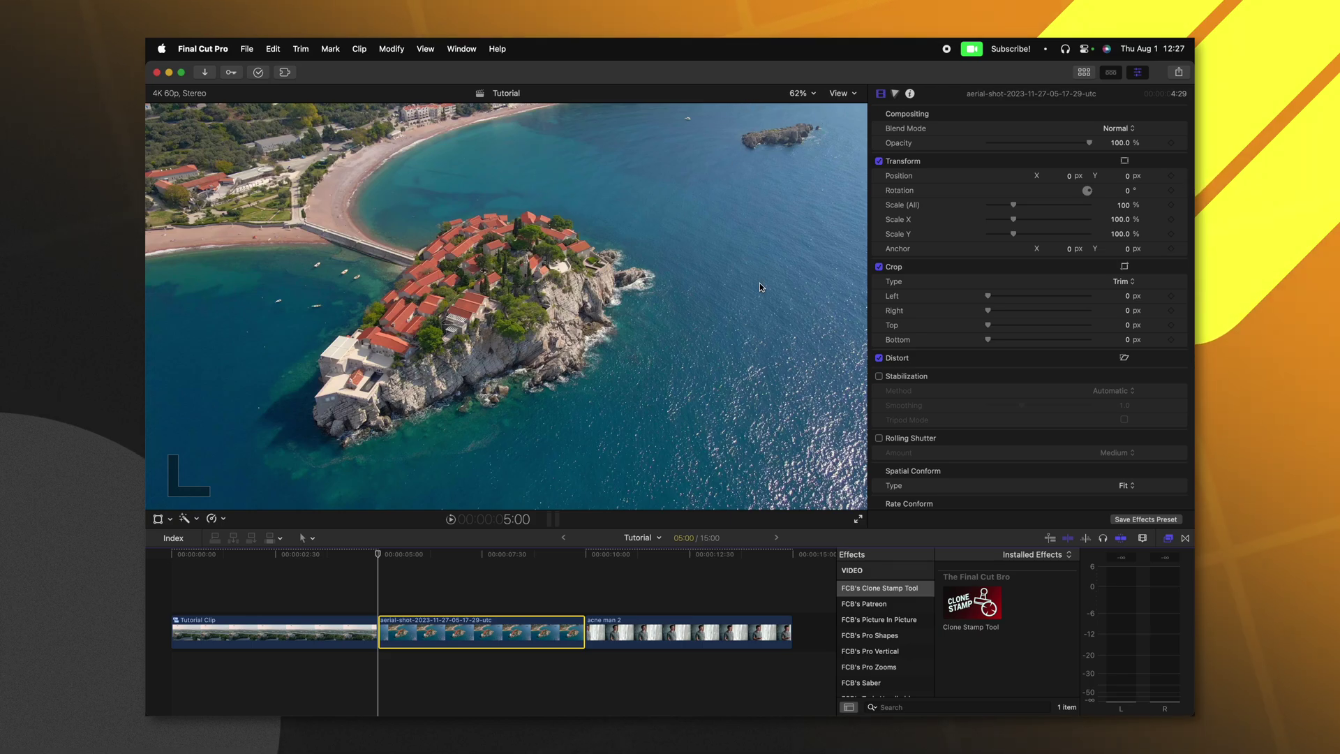
Apply the Clone Stamp Tool effect to the aerial-shot clip and add a shape mask to it
left_click_drag(972, 602, 537, 632)
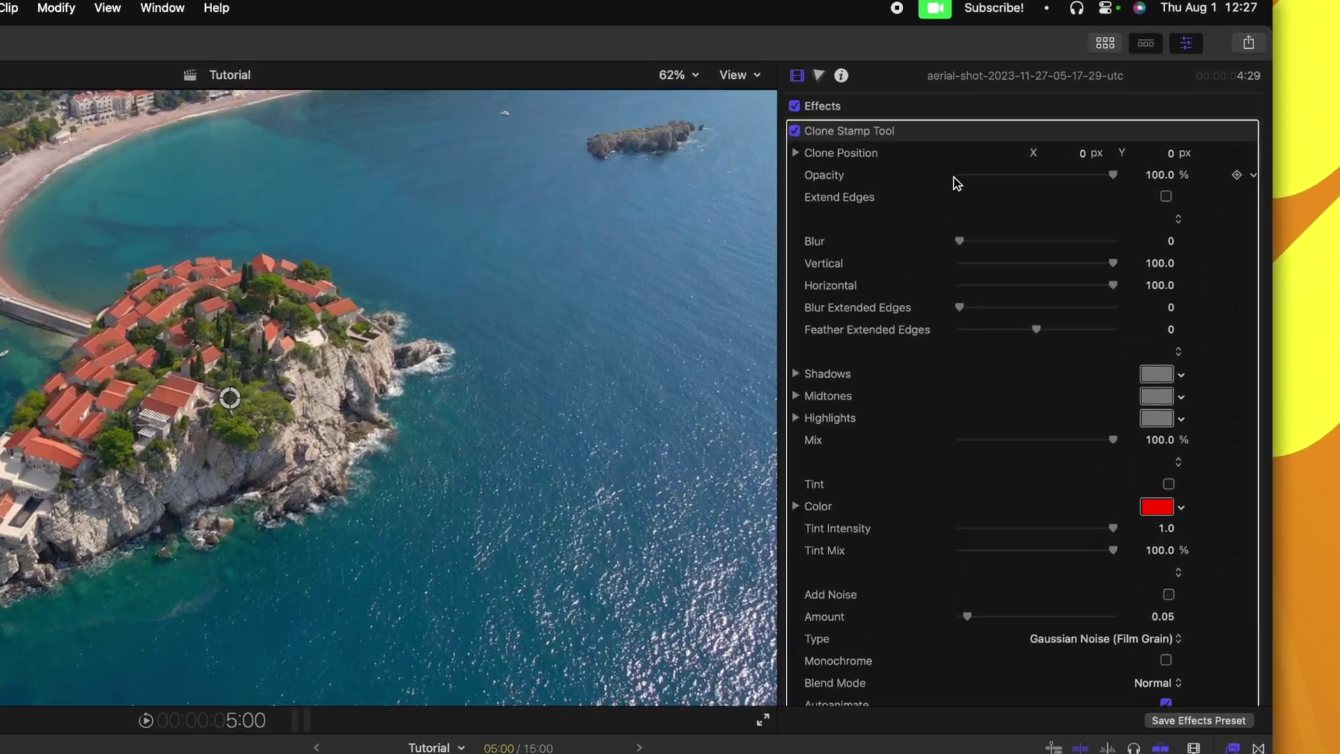
left_click(1129, 130)
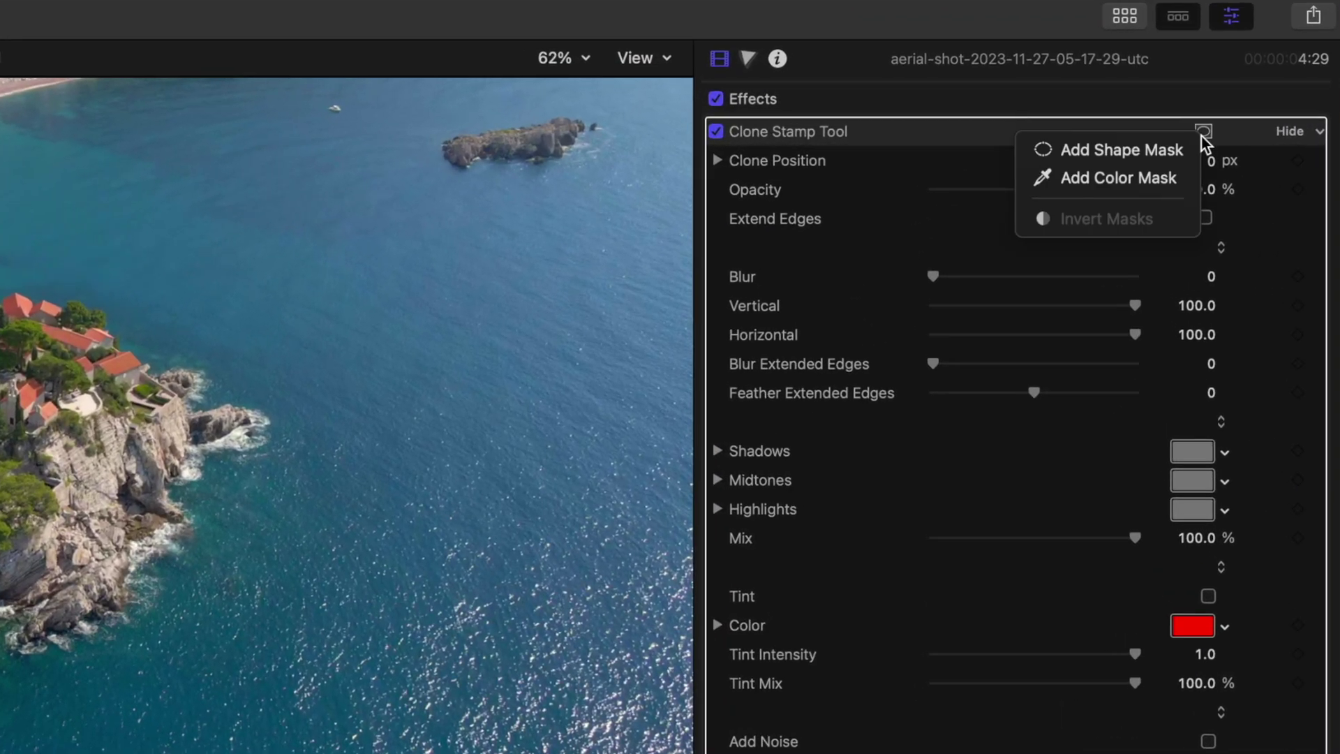
left_click(1158, 146)
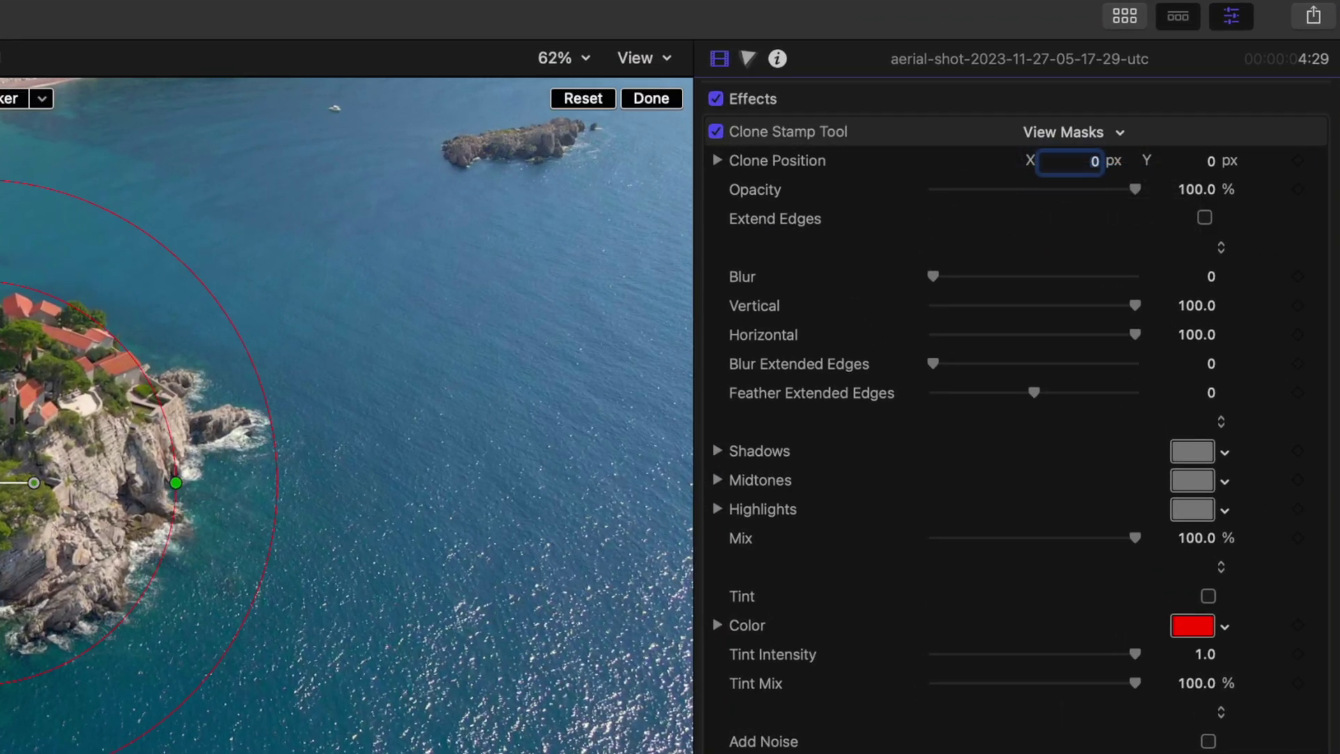
Move the mask over the small distant island and flatten it into an ellipse around the rocks
left_click_drag(1, 483, 504, 162)
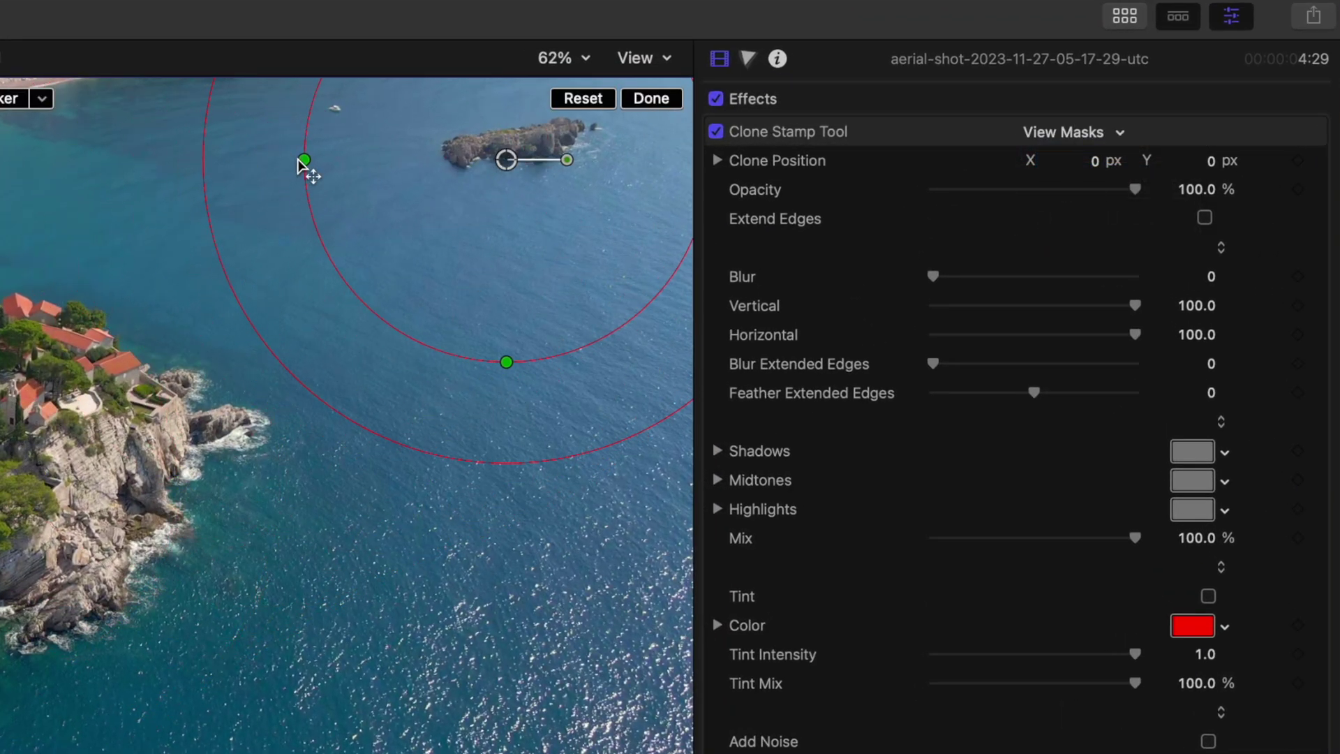
left_click_drag(360, 161, 389, 158)
left_click_drag(506, 362, 524, 190)
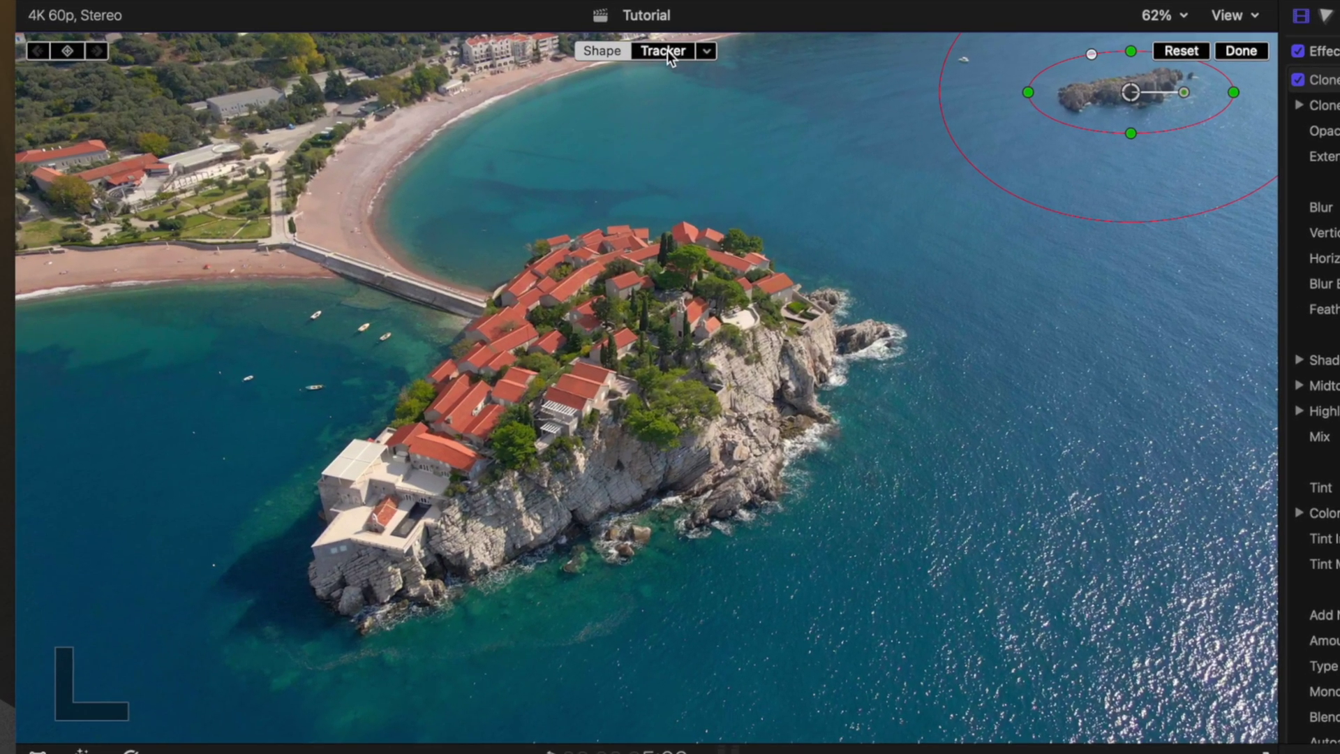
Analyze the masked island's motion with the tracker and set the behavior to Offset from Tracker, applied to position
left_click(667, 50)
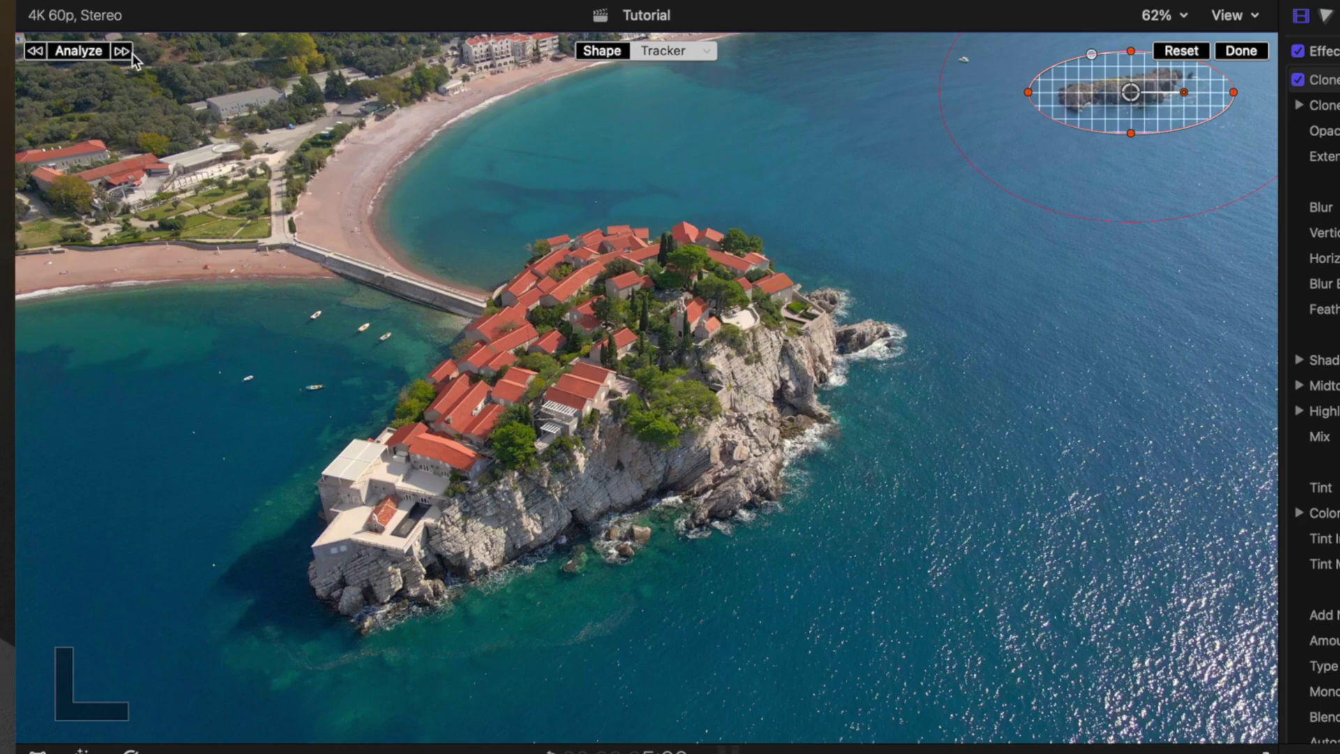
left_click(78, 51)
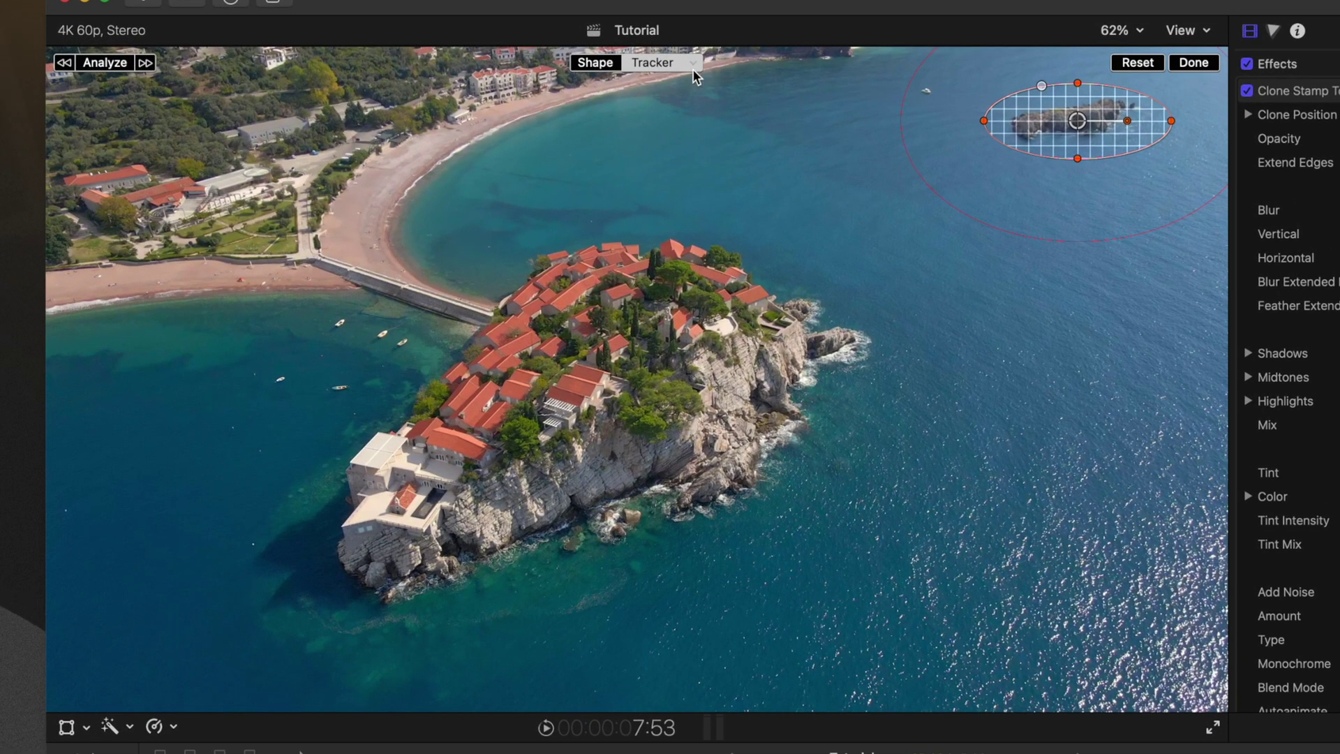
left_click(694, 66)
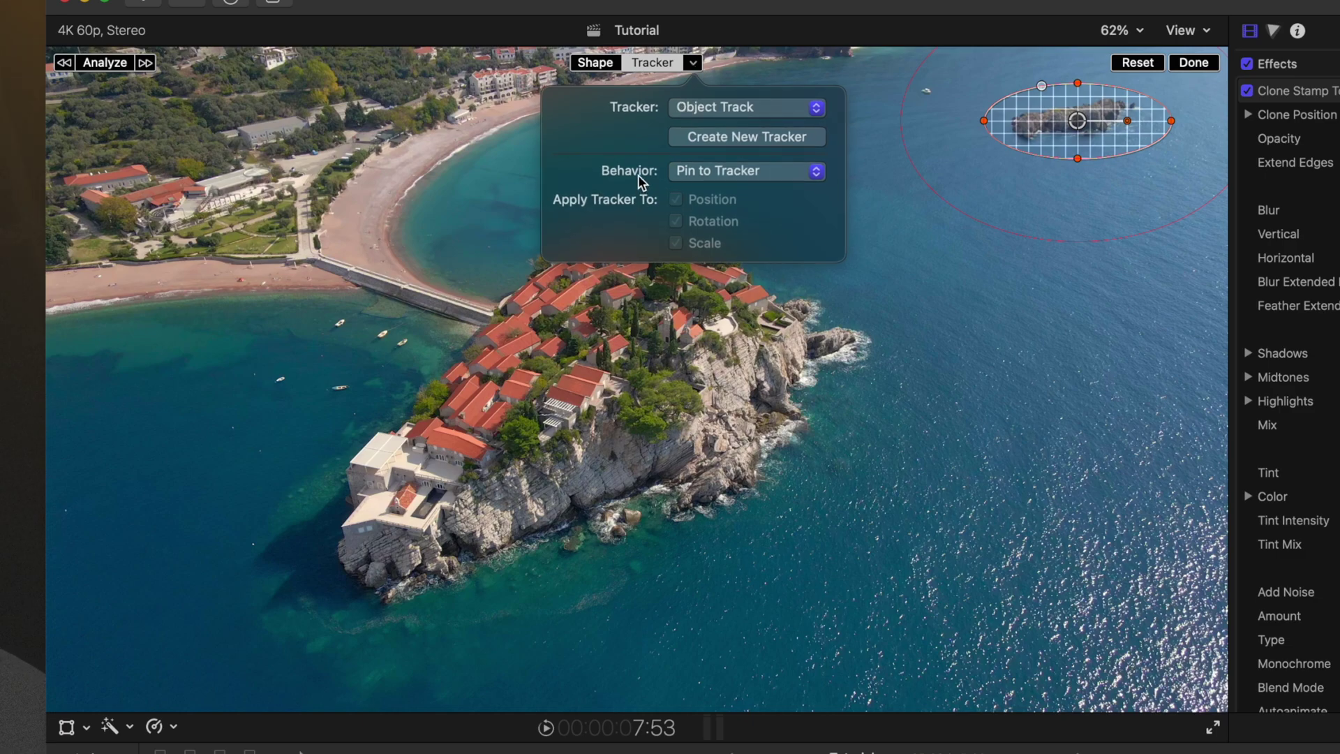
left_click(793, 171)
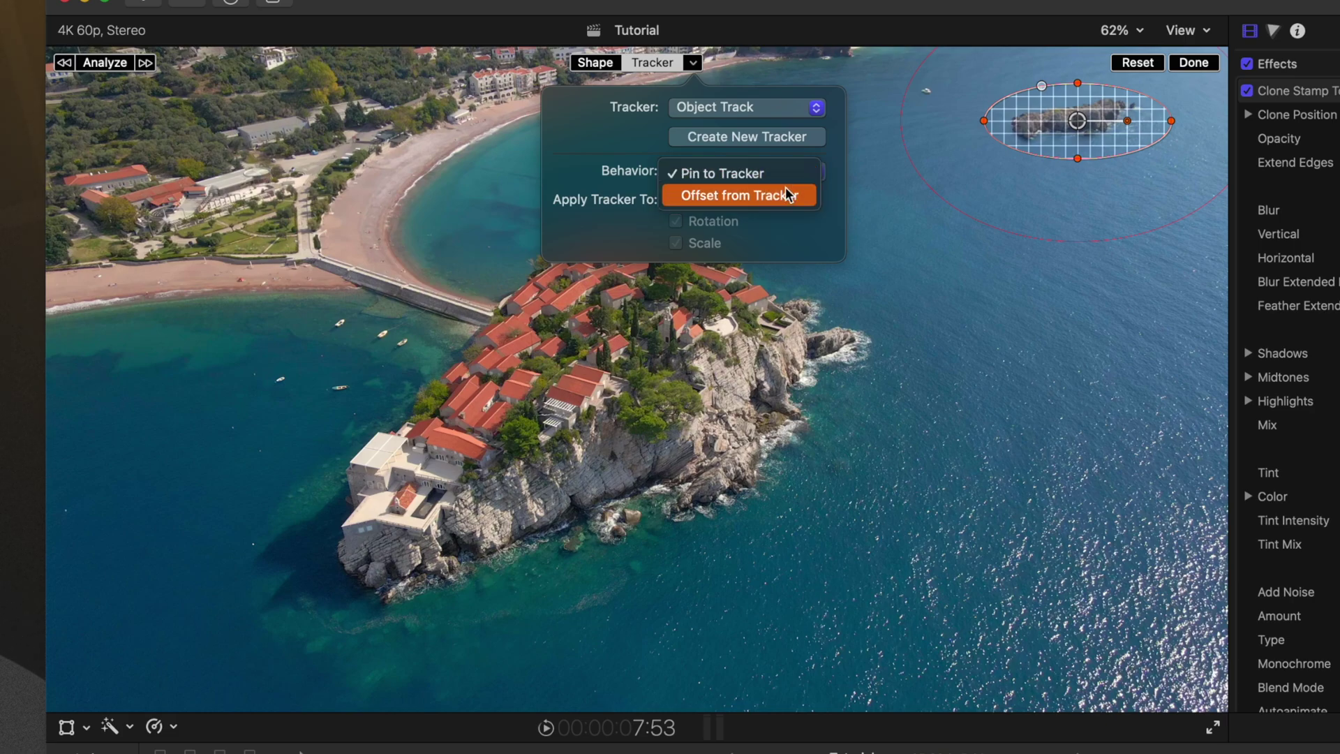
left_click(789, 194)
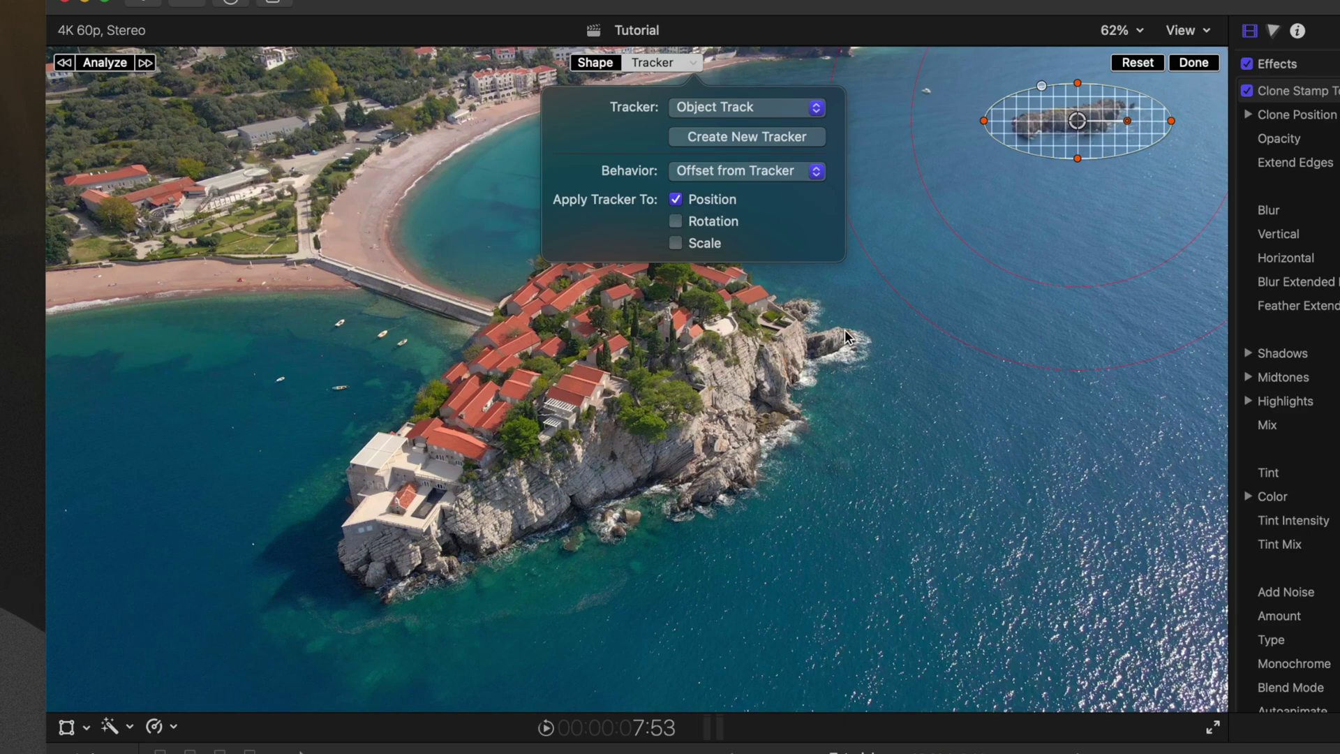
left_click(850, 356)
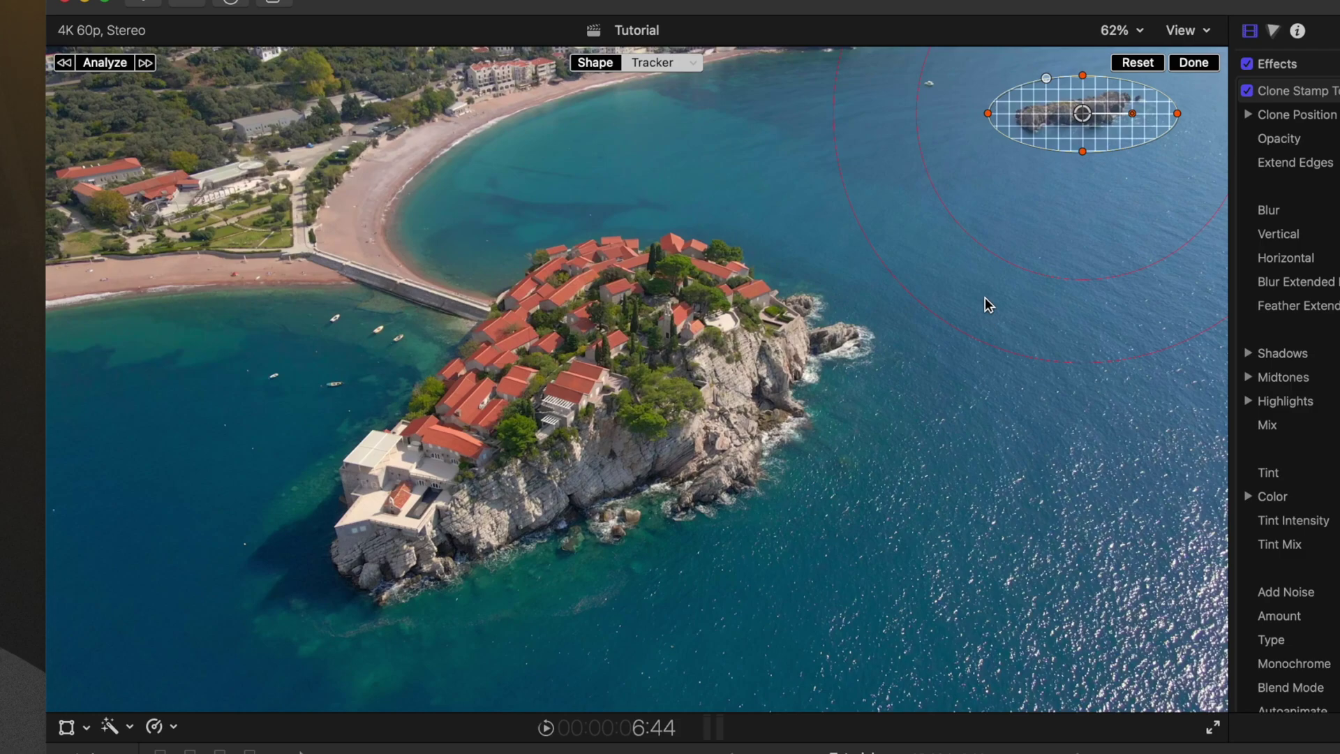
Reshape the tracked mask into a slightly rotated ellipse around the small island, tighten its feather, and finish mask editing
left_click(607, 66)
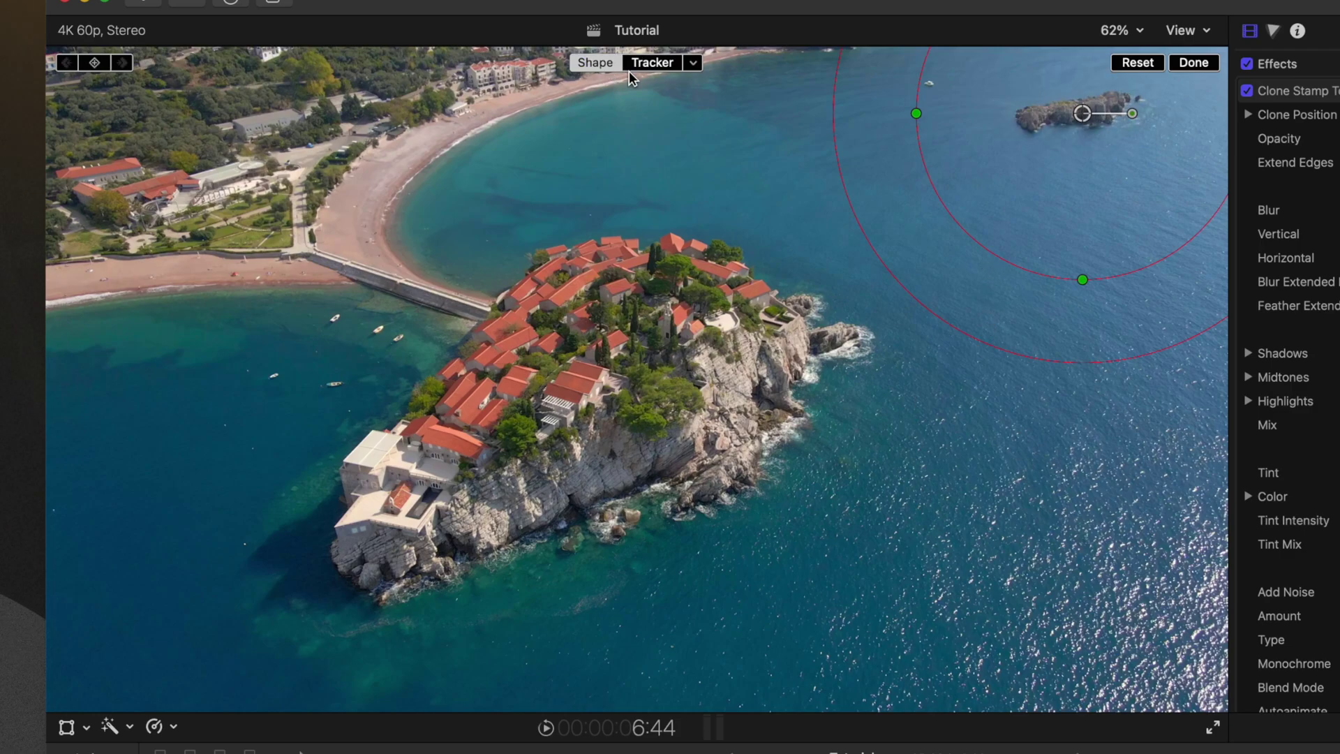
left_click_drag(960, 231, 985, 209)
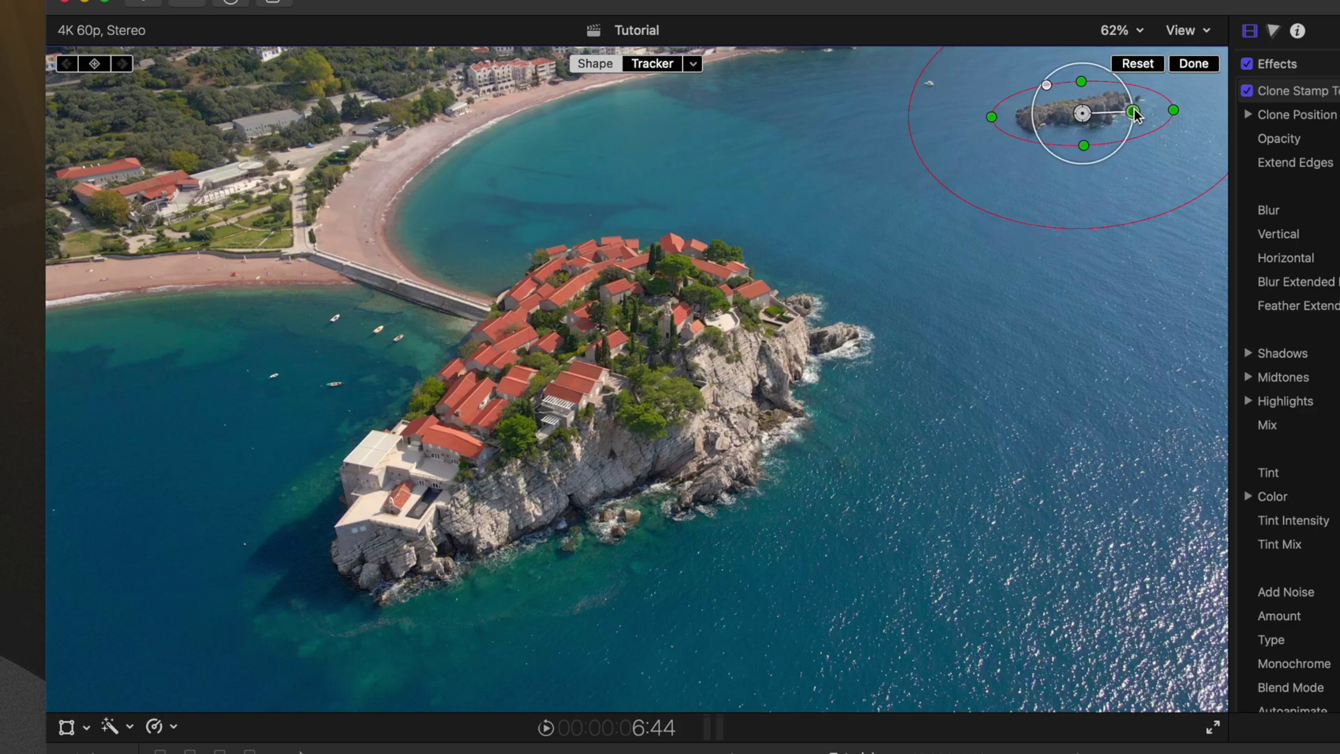
left_click_drag(1136, 114, 1132, 110)
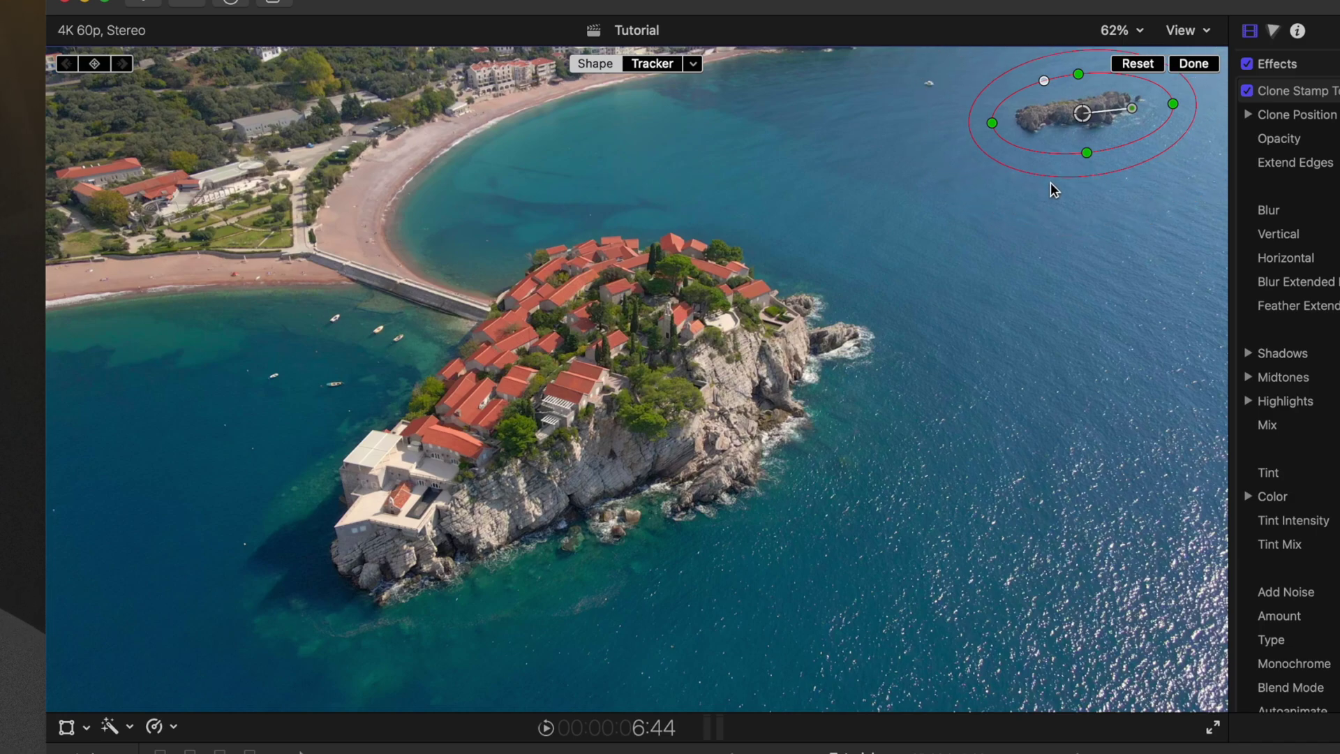
left_click(1213, 62)
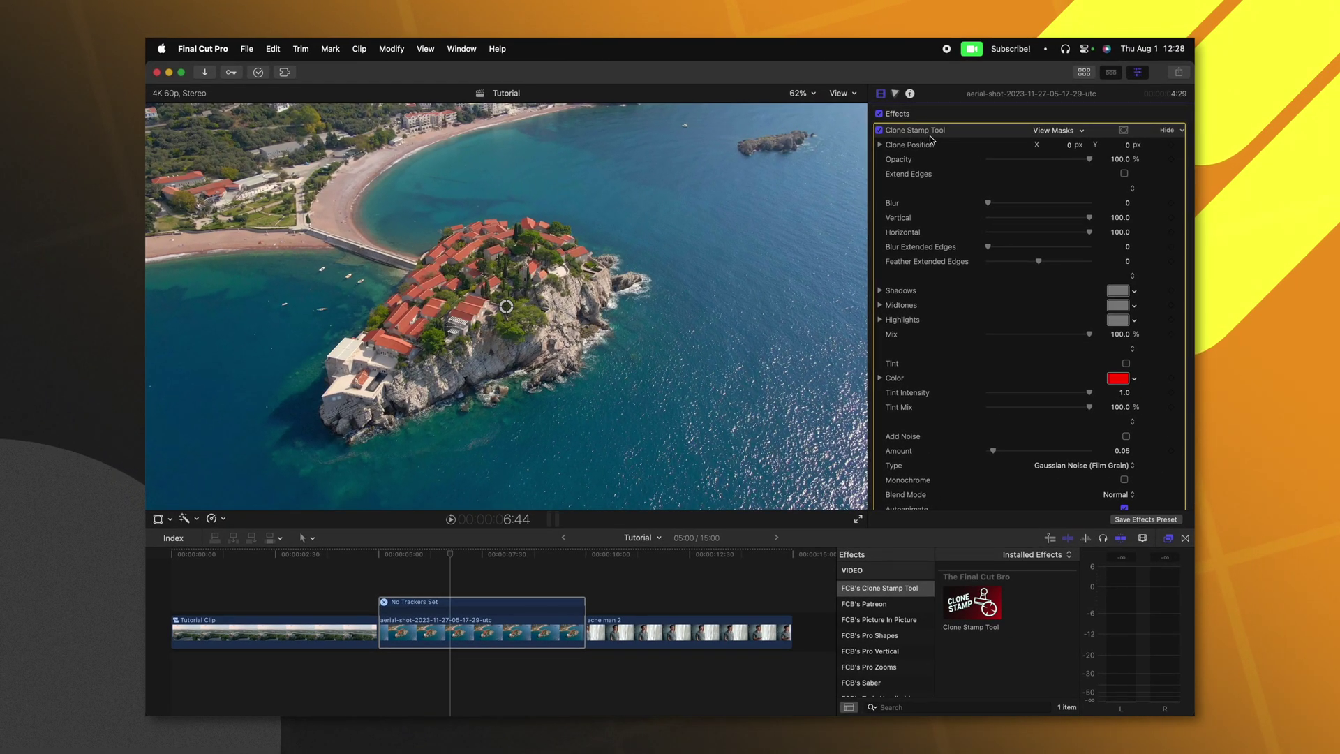
Offset the clone position to X -0.04, Y 0.12 to cover the small island with water and slightly brighten the midtones
mouse_move(506, 307)
left_mouse_down()
mouse_move(538, 306)
mouse_move(490, 257)
left_mouse_up()
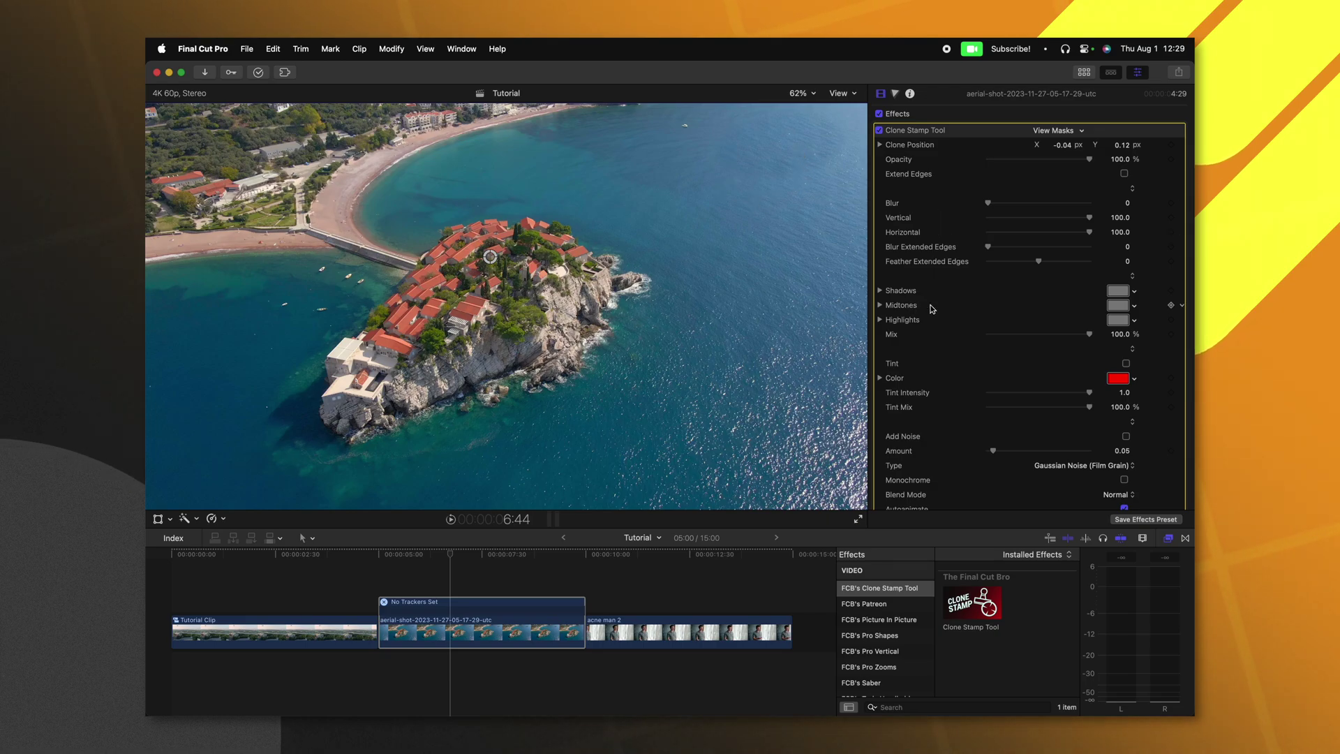
left_click(1117, 305)
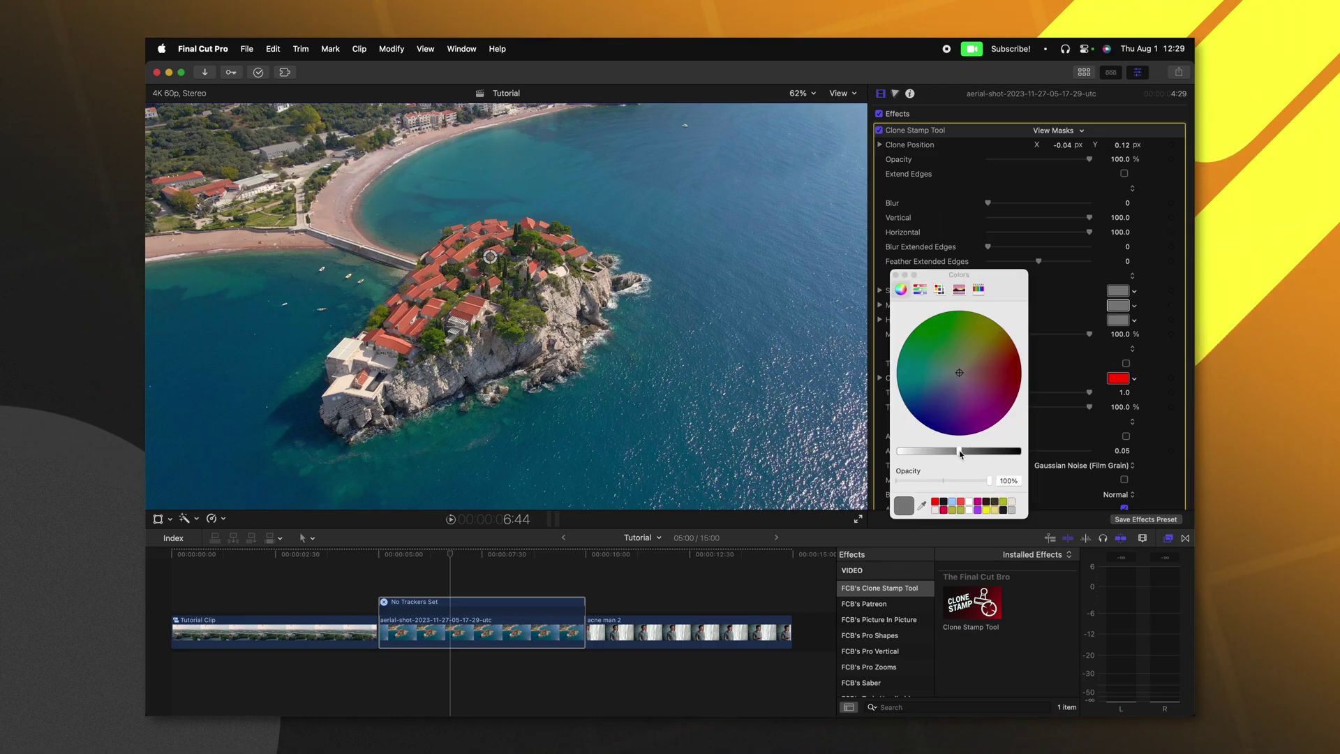
left_click_drag(961, 453, 956, 453)
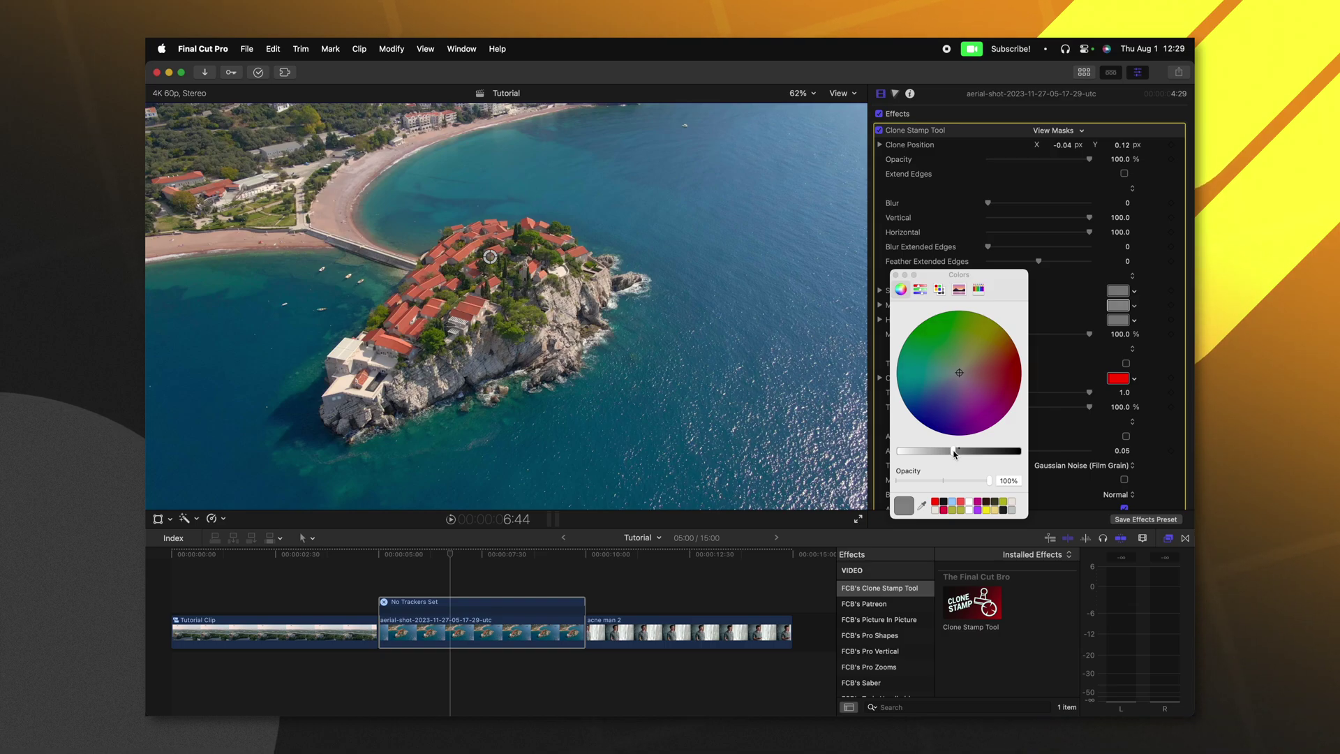
left_click(896, 275)
Play the aerial-shot clip from its start to check the island removal
left_click(380, 555)
key("space")
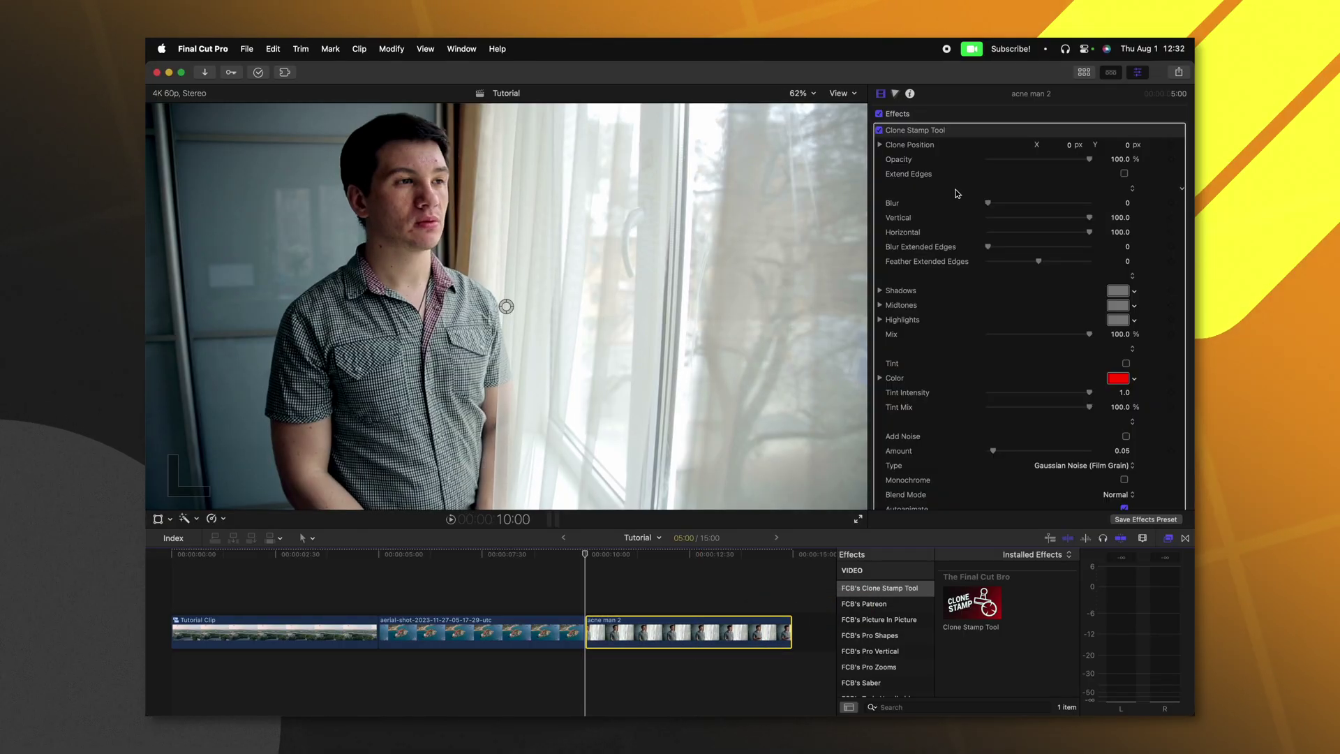
Add a shape mask to the portrait clip's Clone Stamp Tool, move it beside the mouth, and shrink it
left_click(1124, 131)
left_click(1096, 136)
left_click_drag(509, 308, 407, 245)
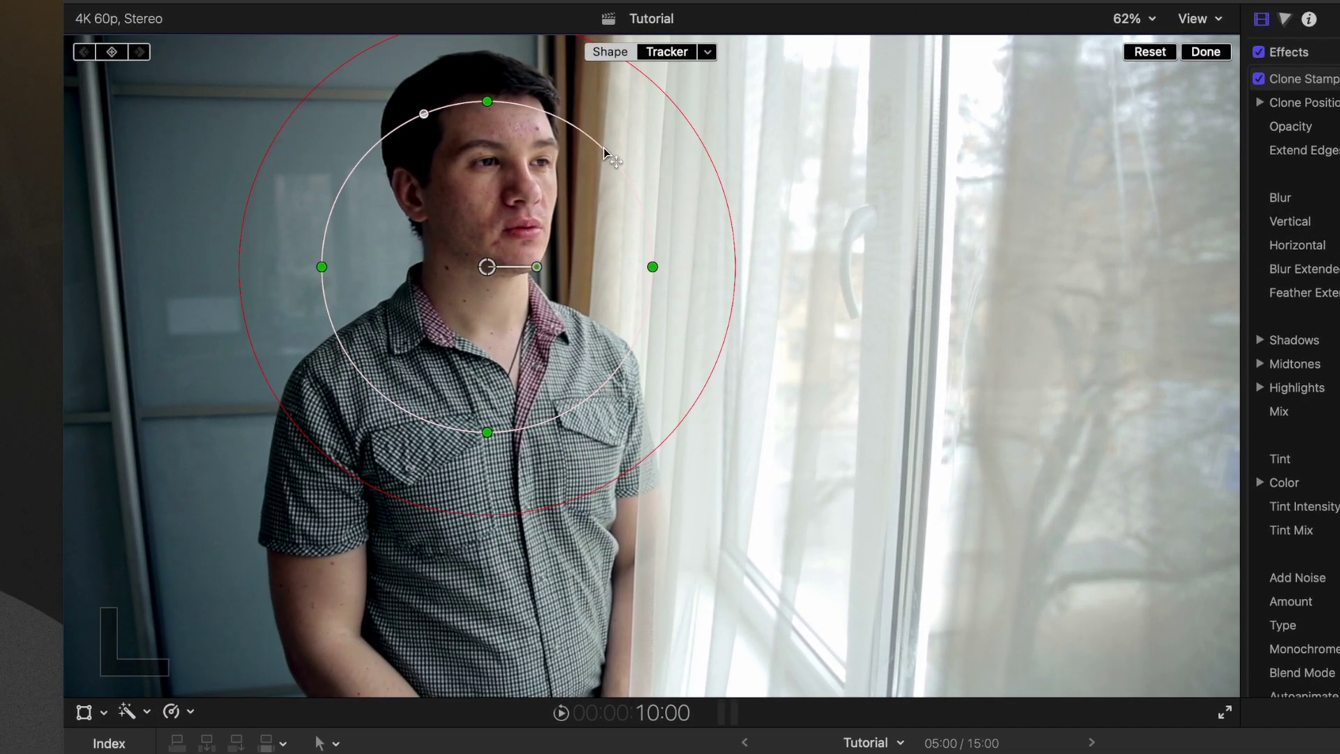
left_click_drag(604, 148, 503, 238)
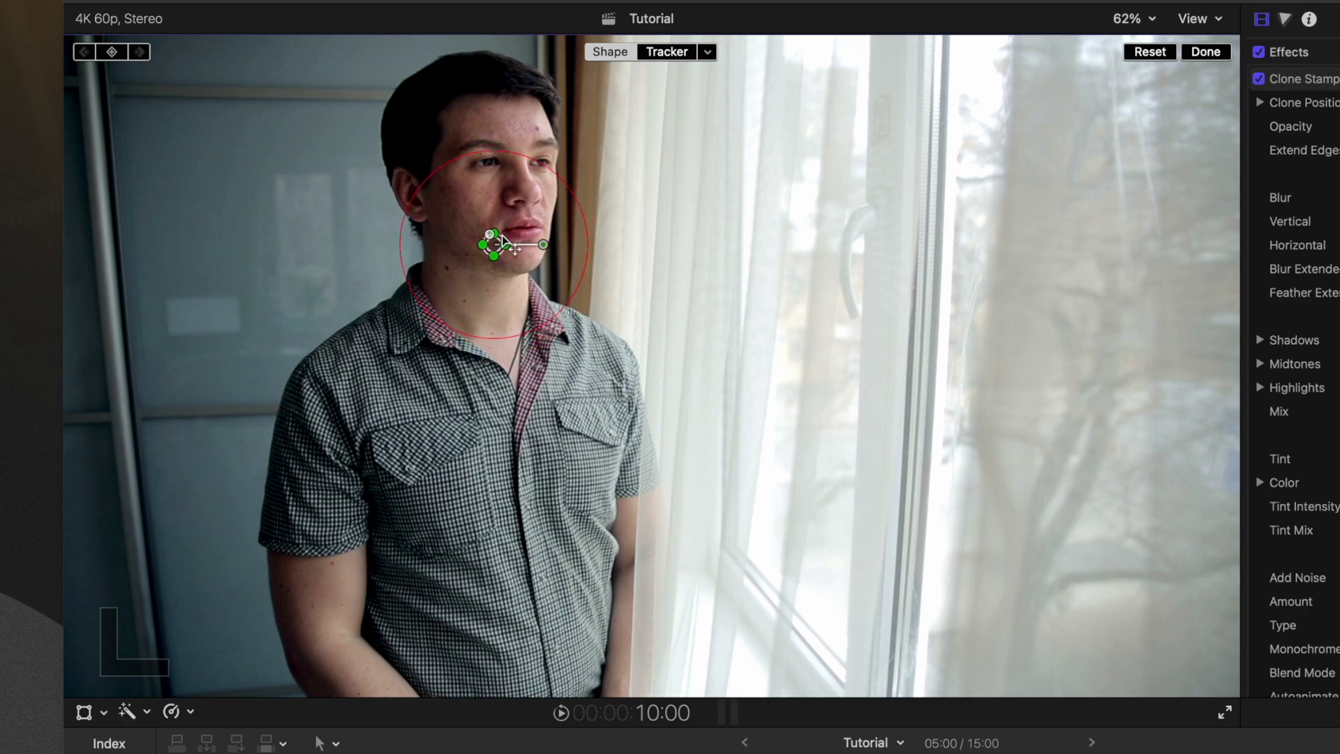
Fit the circular mask closely around the blemish beside the mouth and tighten its feather to a narrow ring
key("super+equal")
key("super+equal")
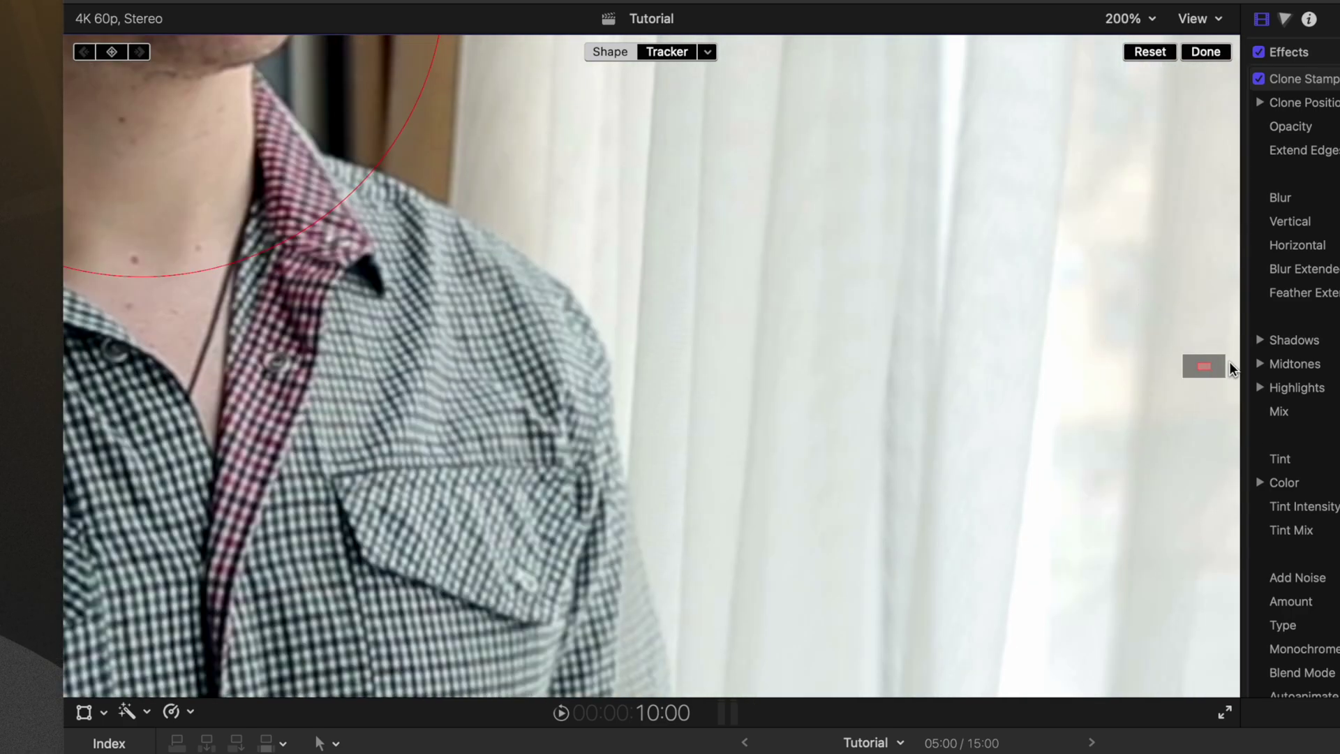
scroll(697, 263, "up", 5)
scroll(697, 263, "left", 8)
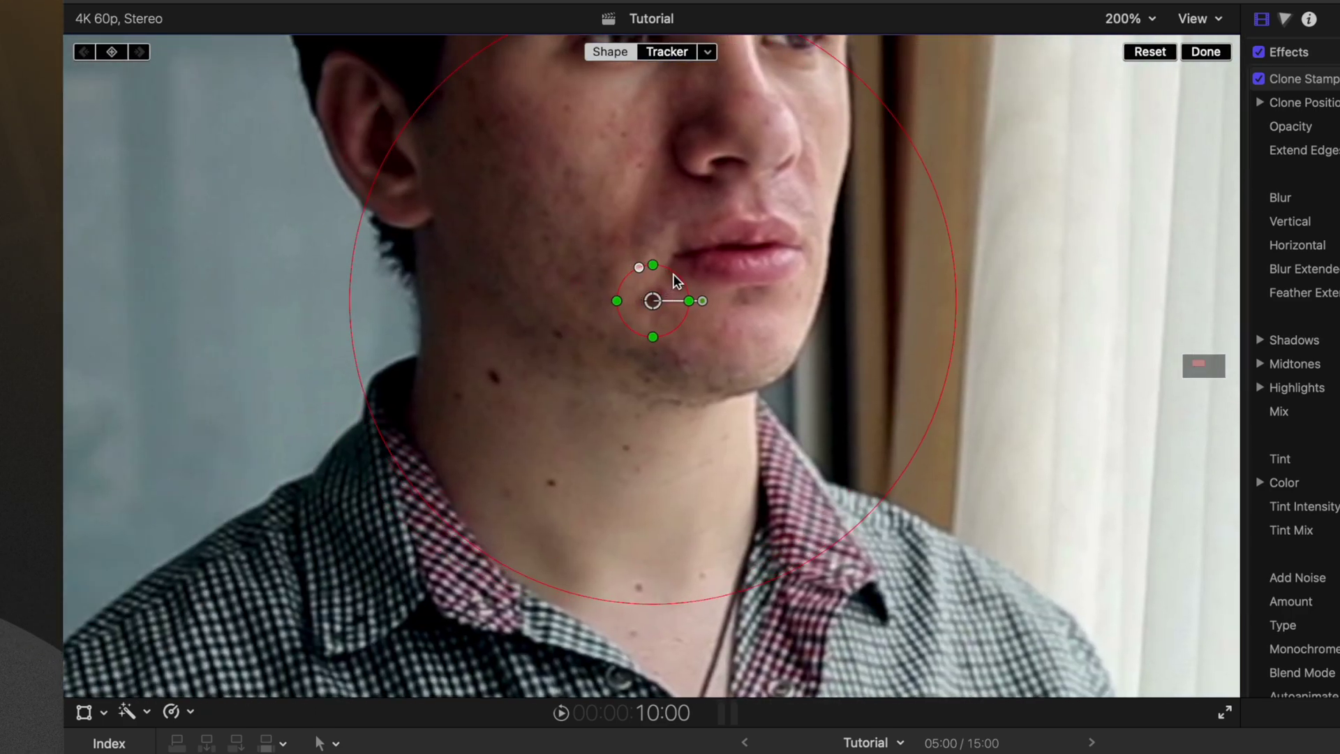
left_click_drag(676, 279, 673, 293)
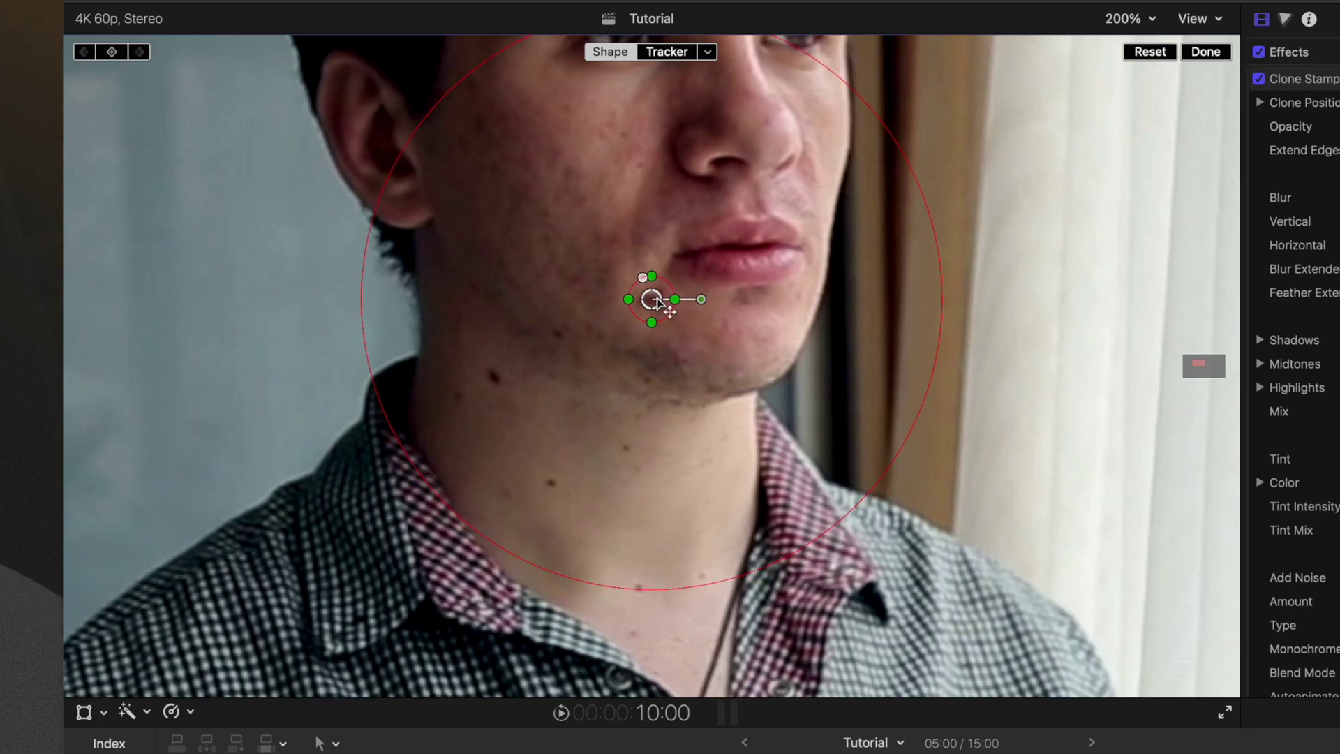
left_click_drag(885, 132, 687, 283)
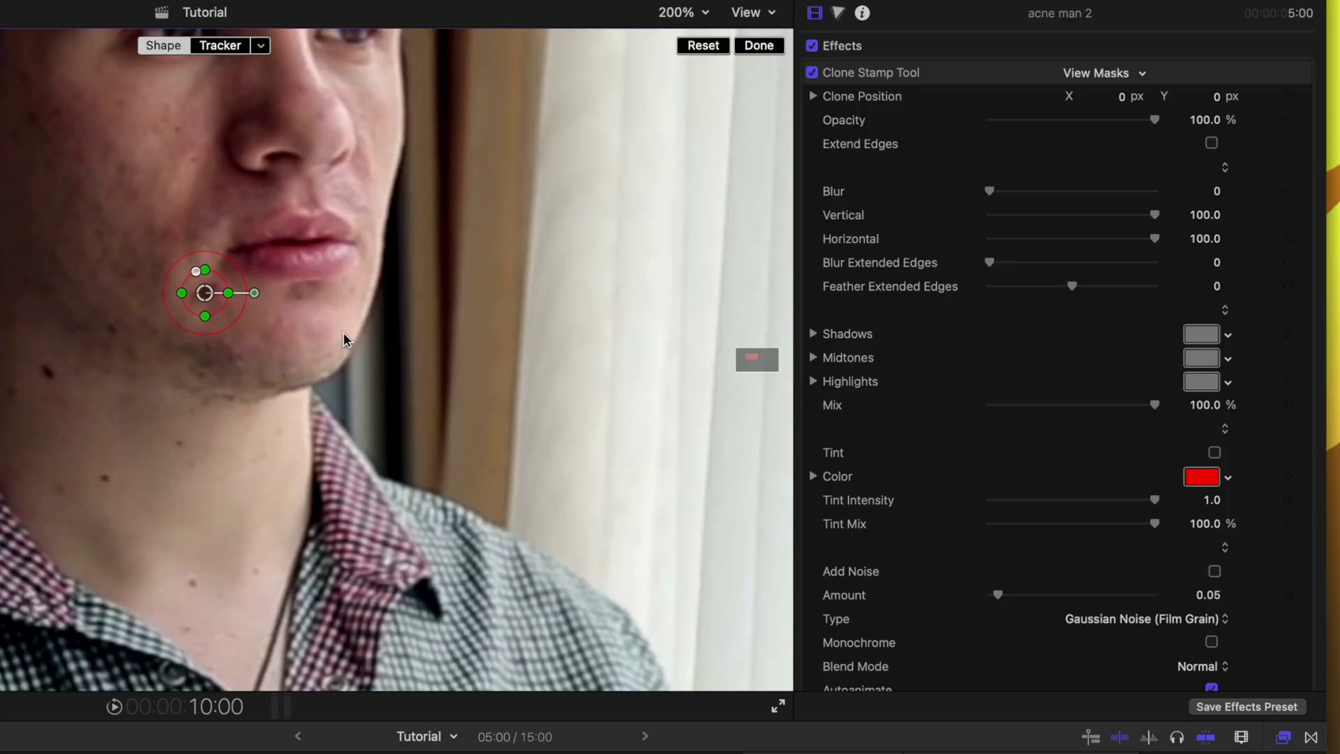
Create an object tracker from the mask, rename it Blemish 1, and set its analysis method to Machine Learning
left_click(224, 48)
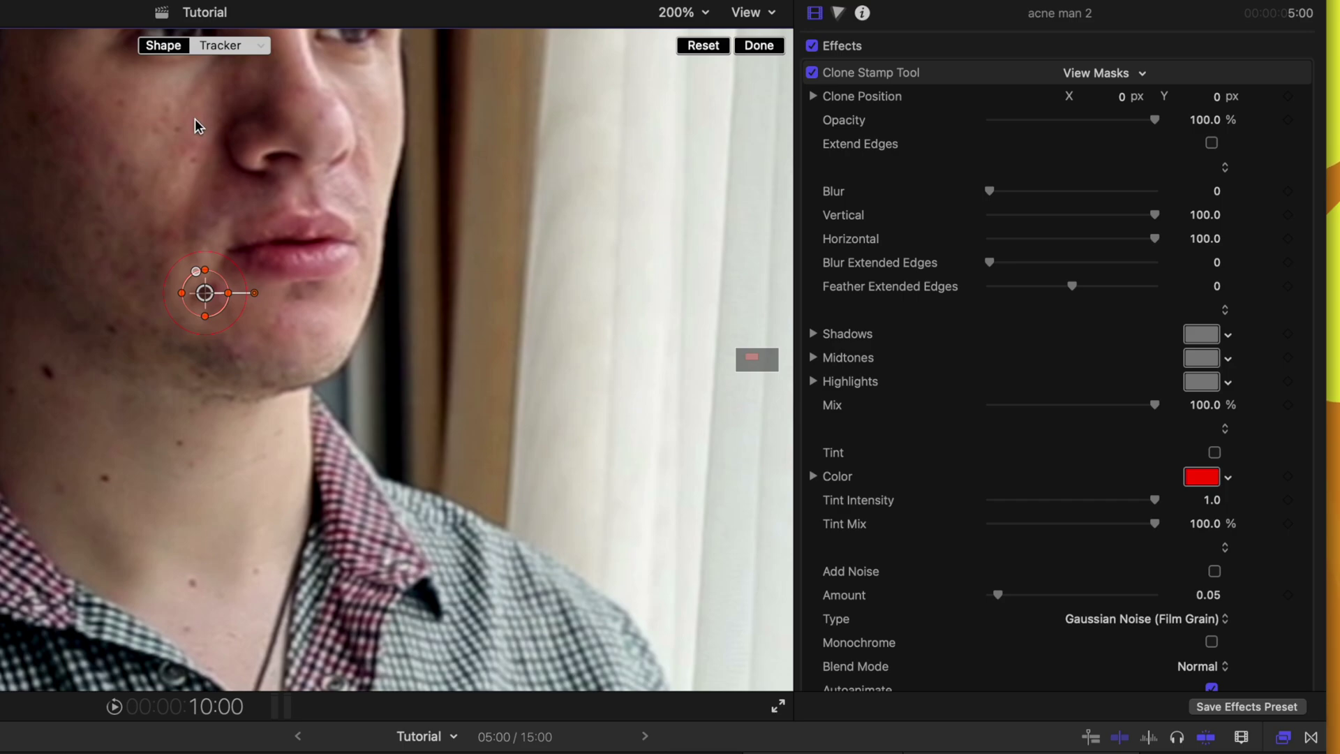
key("space")
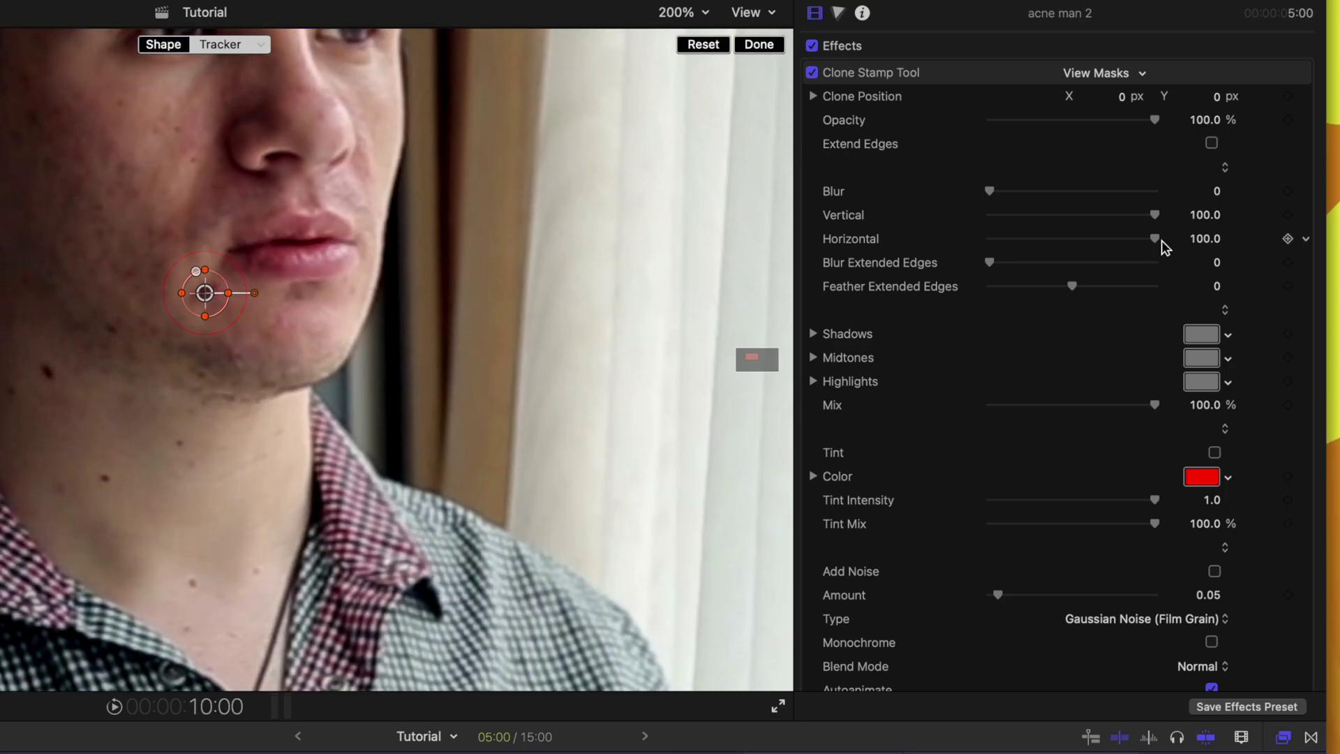
scroll(1162, 241, "down", 20)
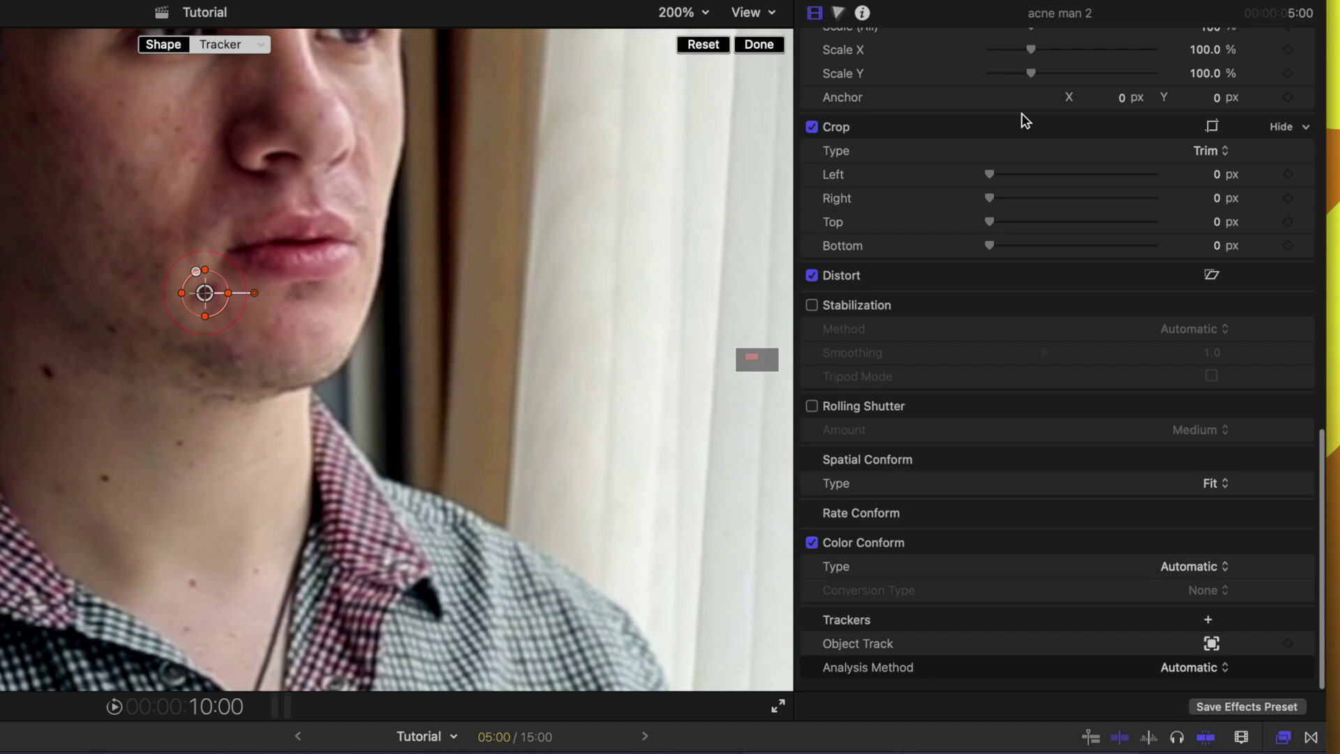
double_click(868, 645)
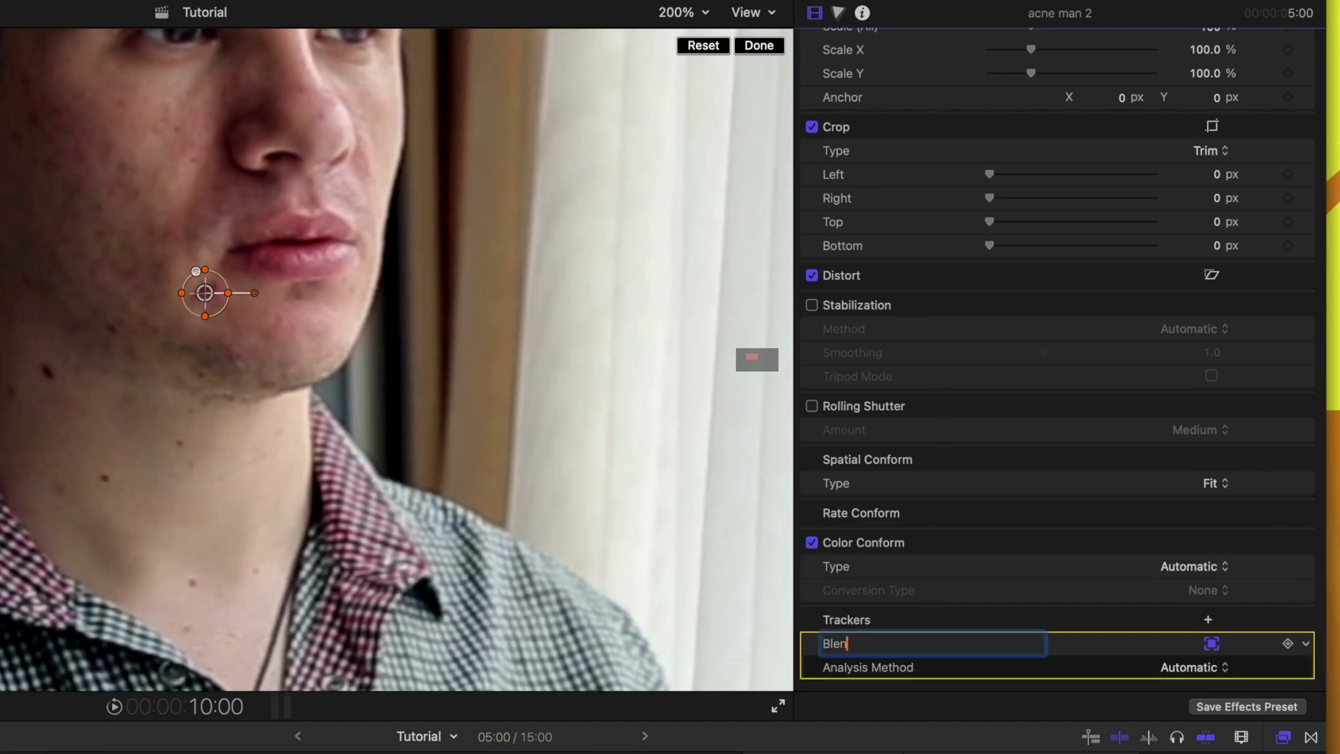
type("Blemish 1")
key("Return")
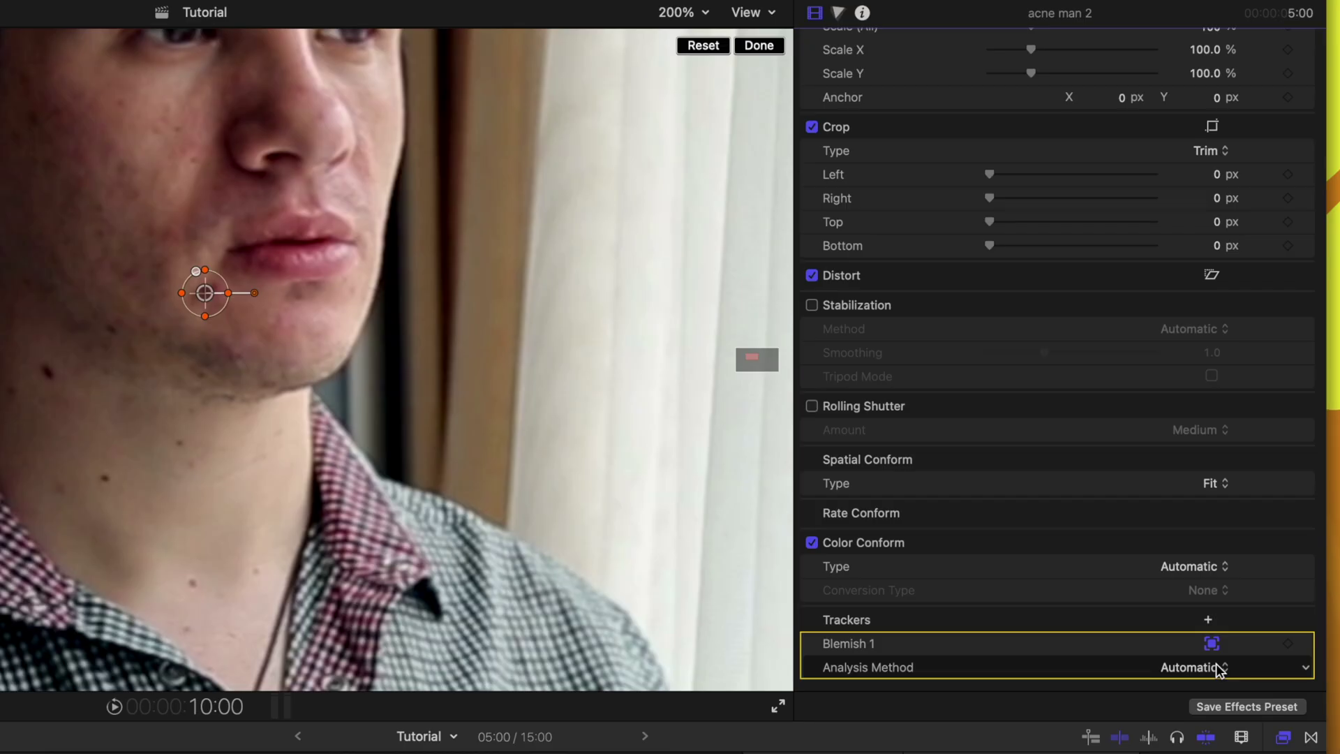
left_click(1219, 669)
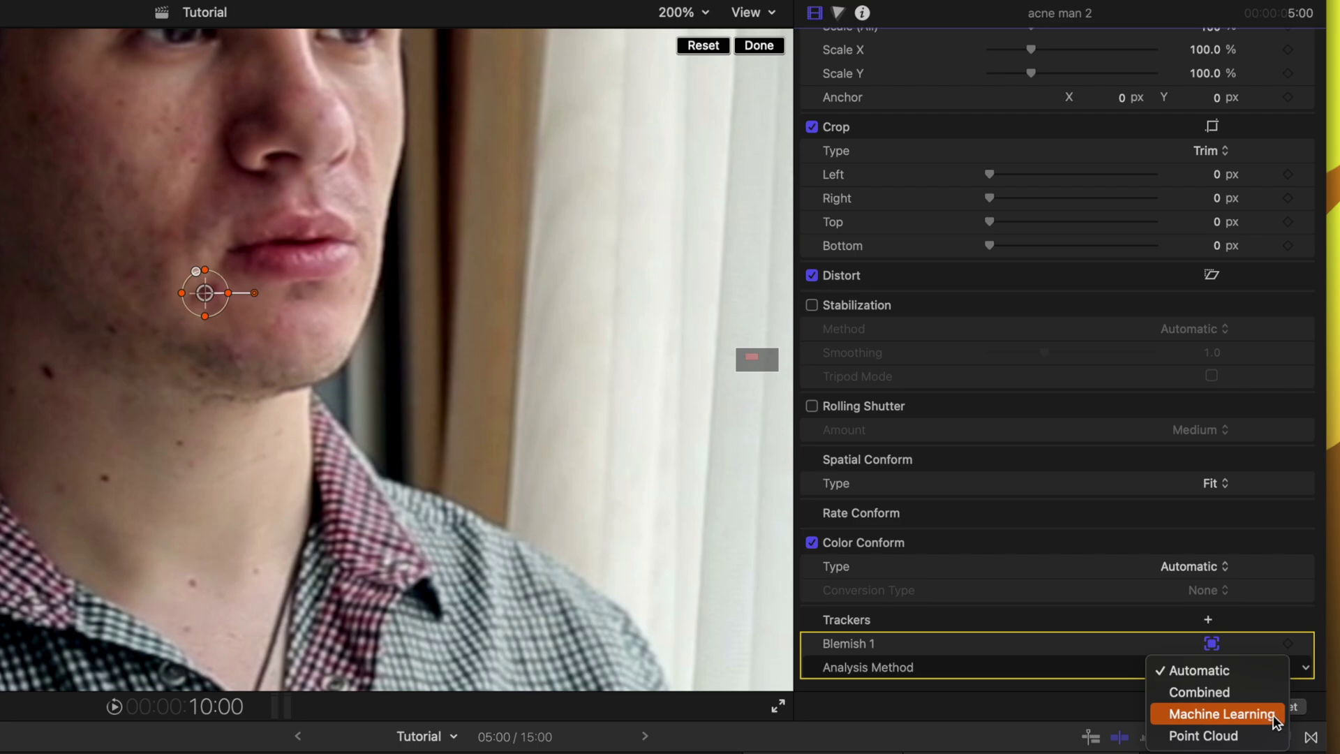
left_click(1221, 714)
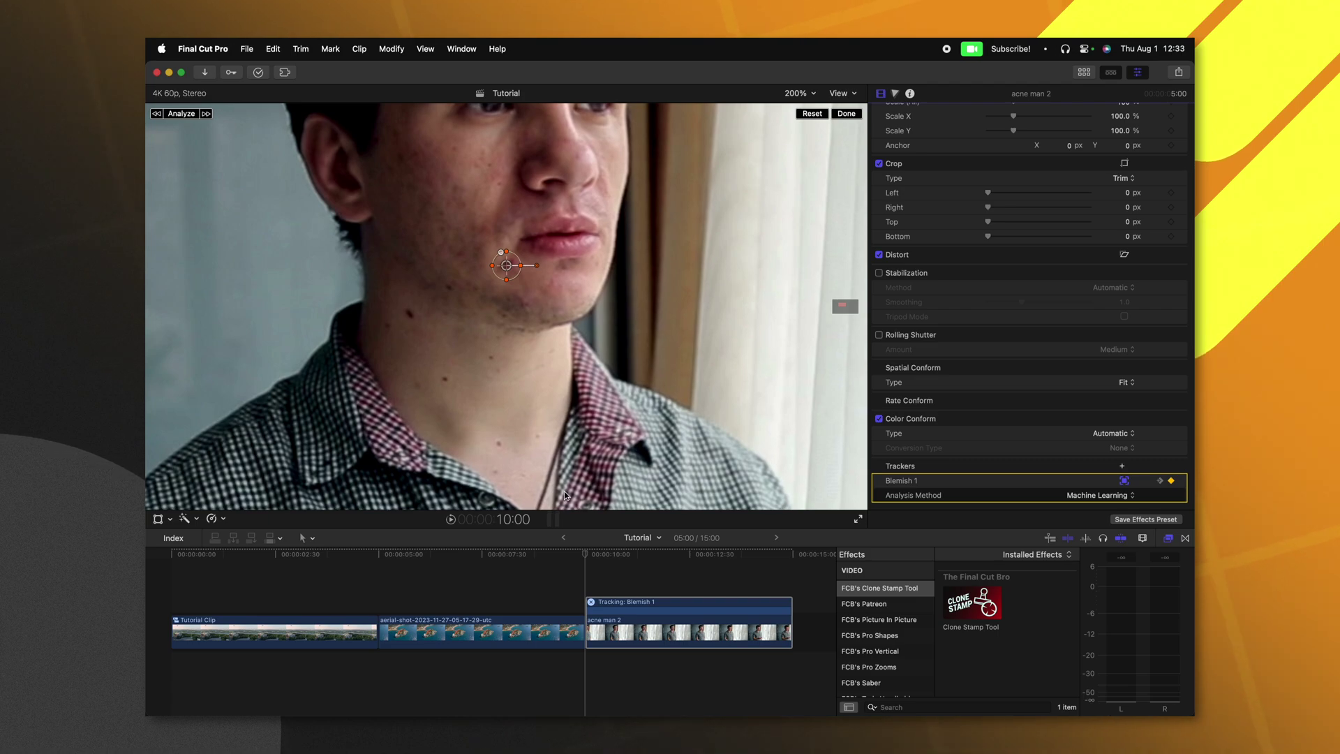
Add a color mask to the Clone Stamp Tool and sample the reddish blemish beside the mouth
mouse_move(602, 561)
left_mouse_down()
mouse_move(724, 555)
mouse_move(586, 555)
left_mouse_up()
scroll(980, 366, "up", 10)
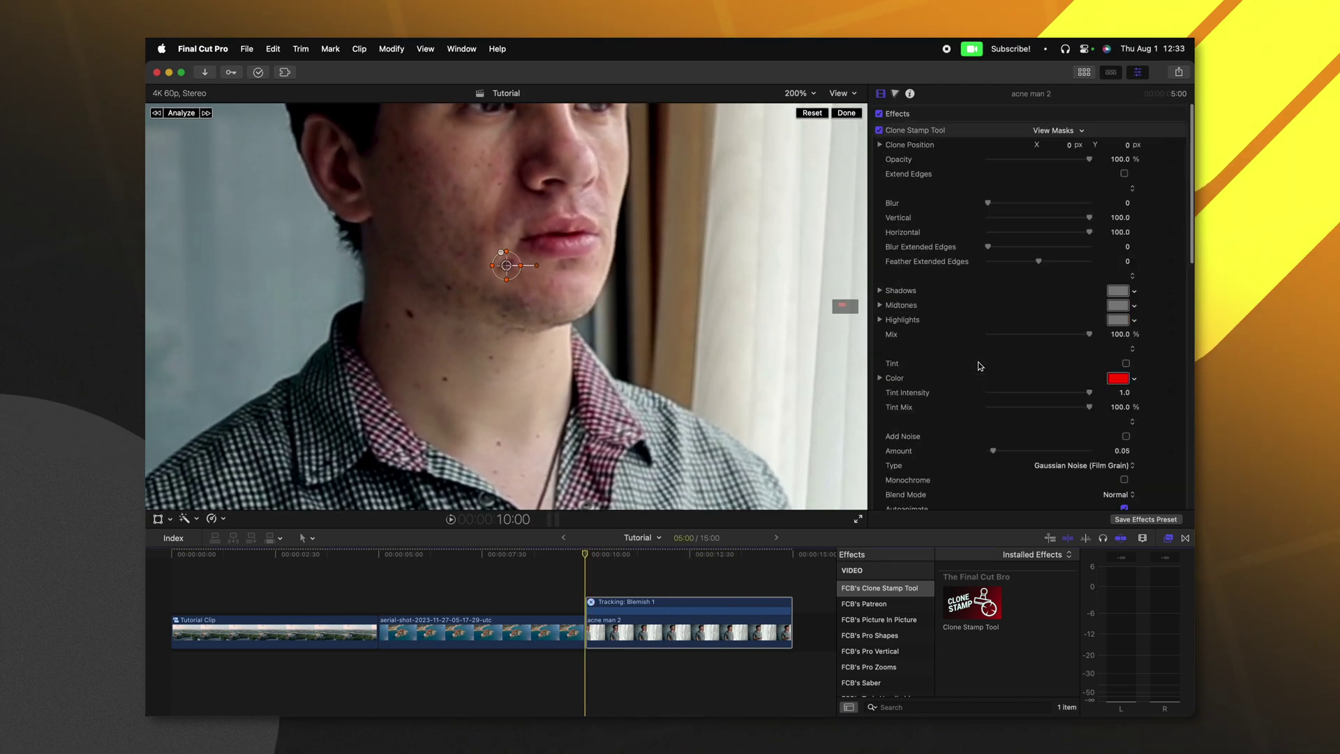
left_click(900, 164)
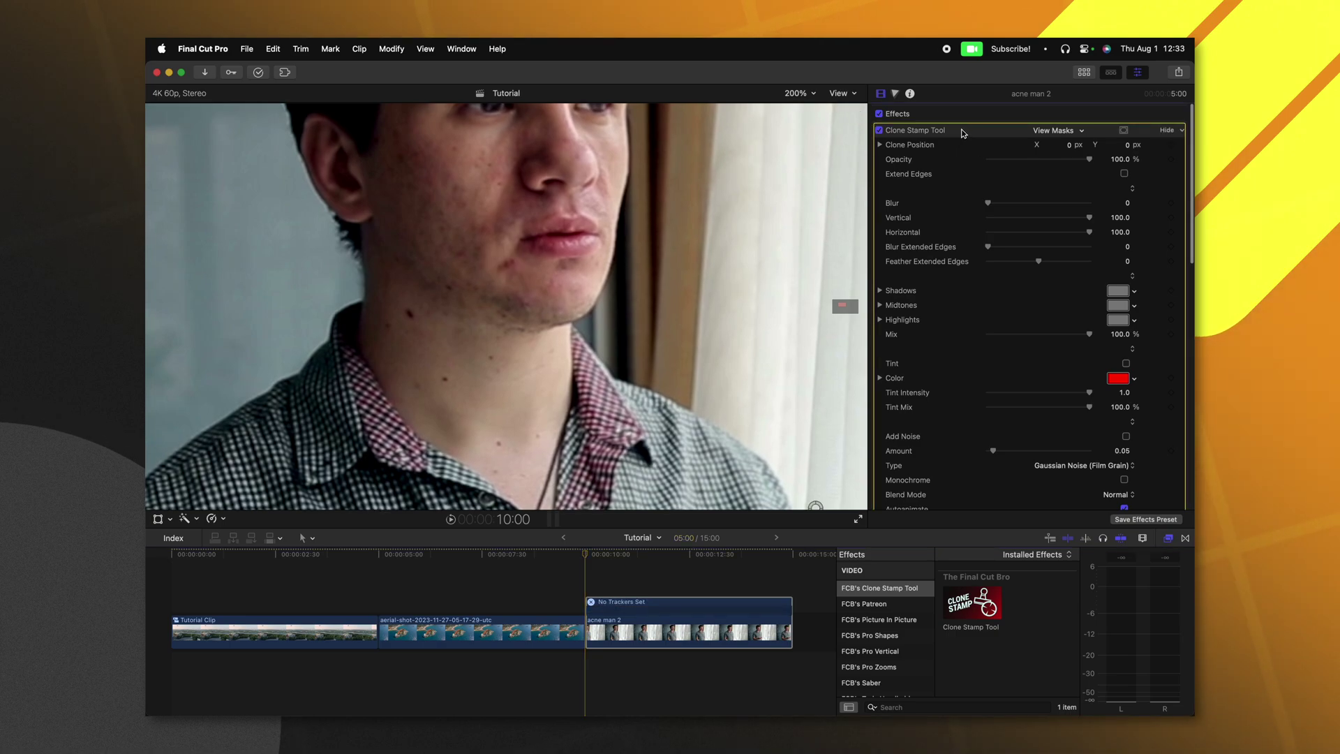
key("shift+z")
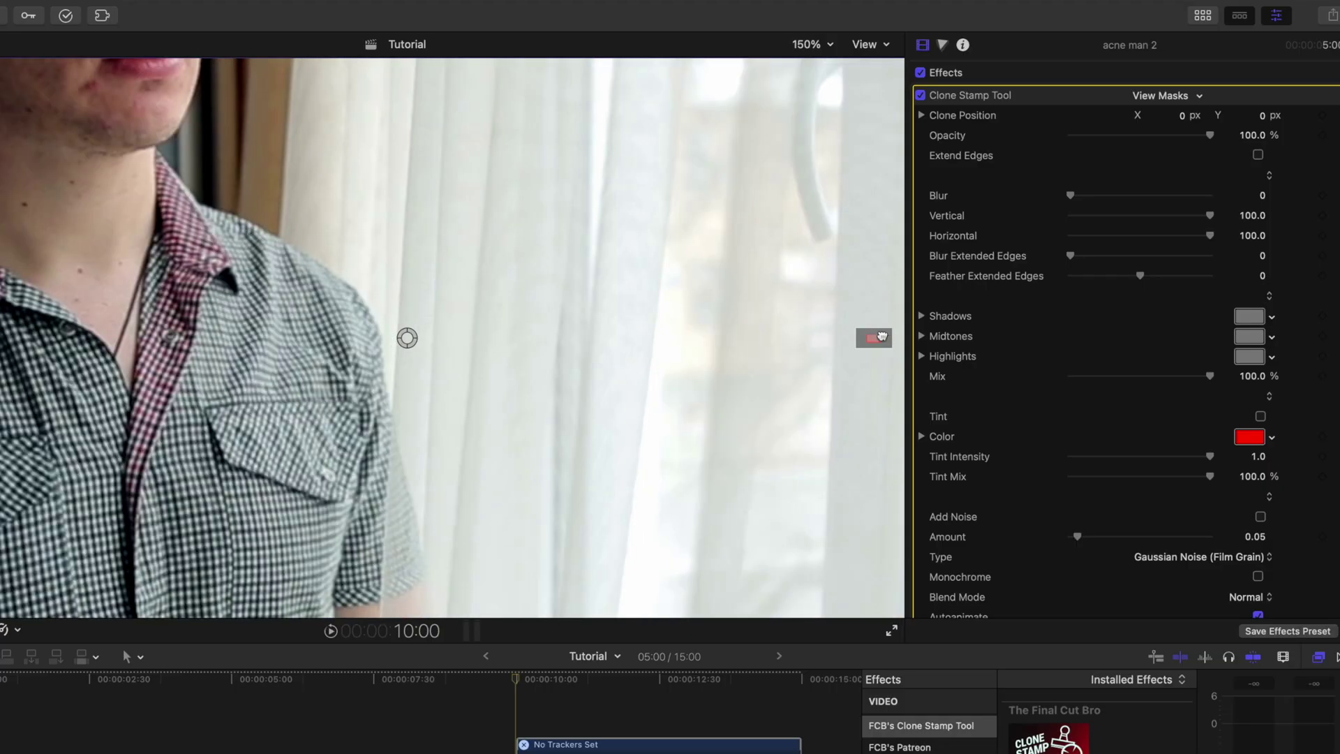
left_click_drag(882, 338, 877, 333)
left_click(1258, 97)
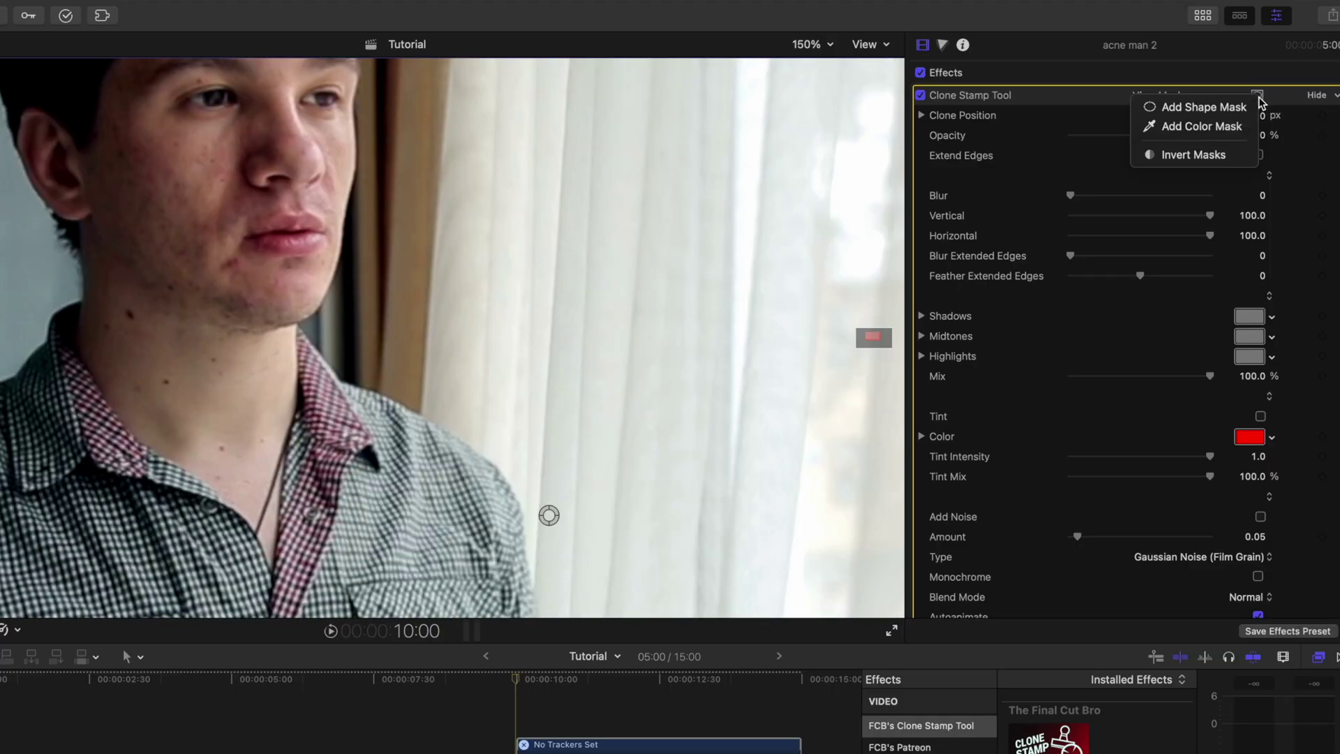
left_click(1197, 126)
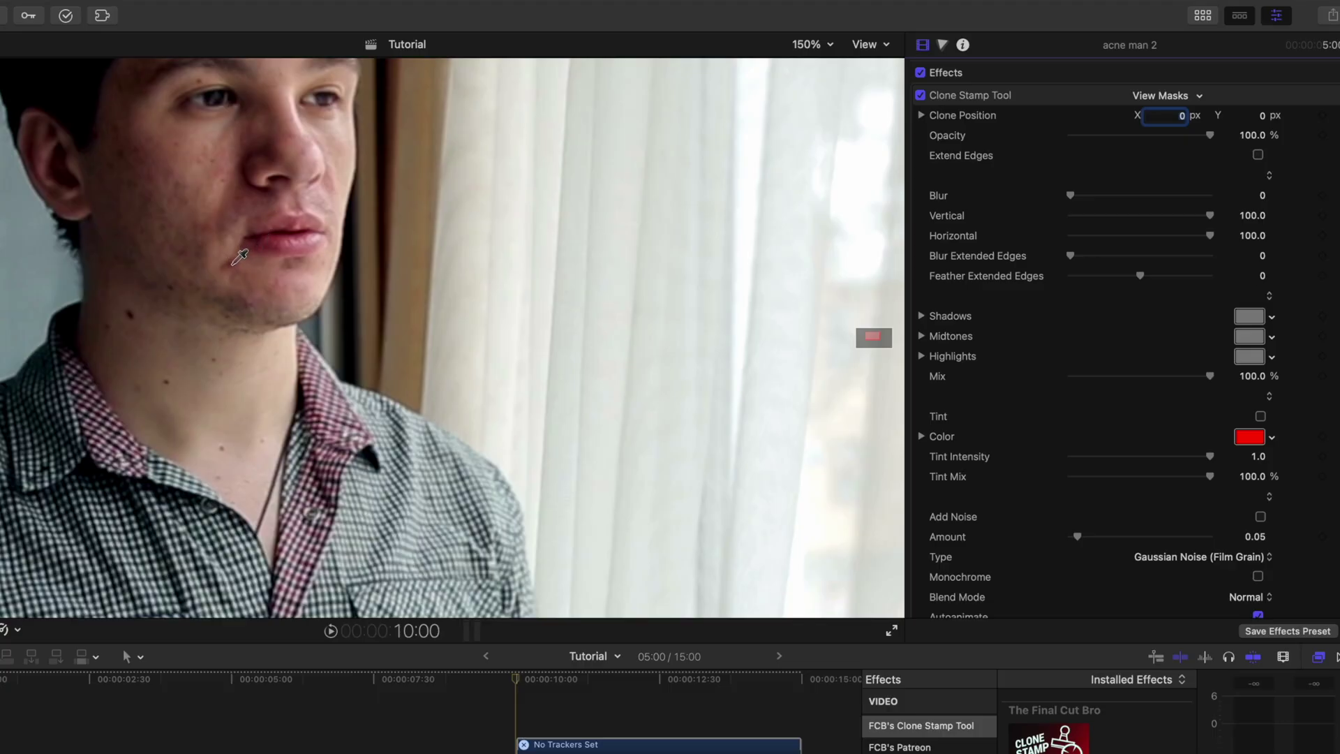
left_click(238, 257)
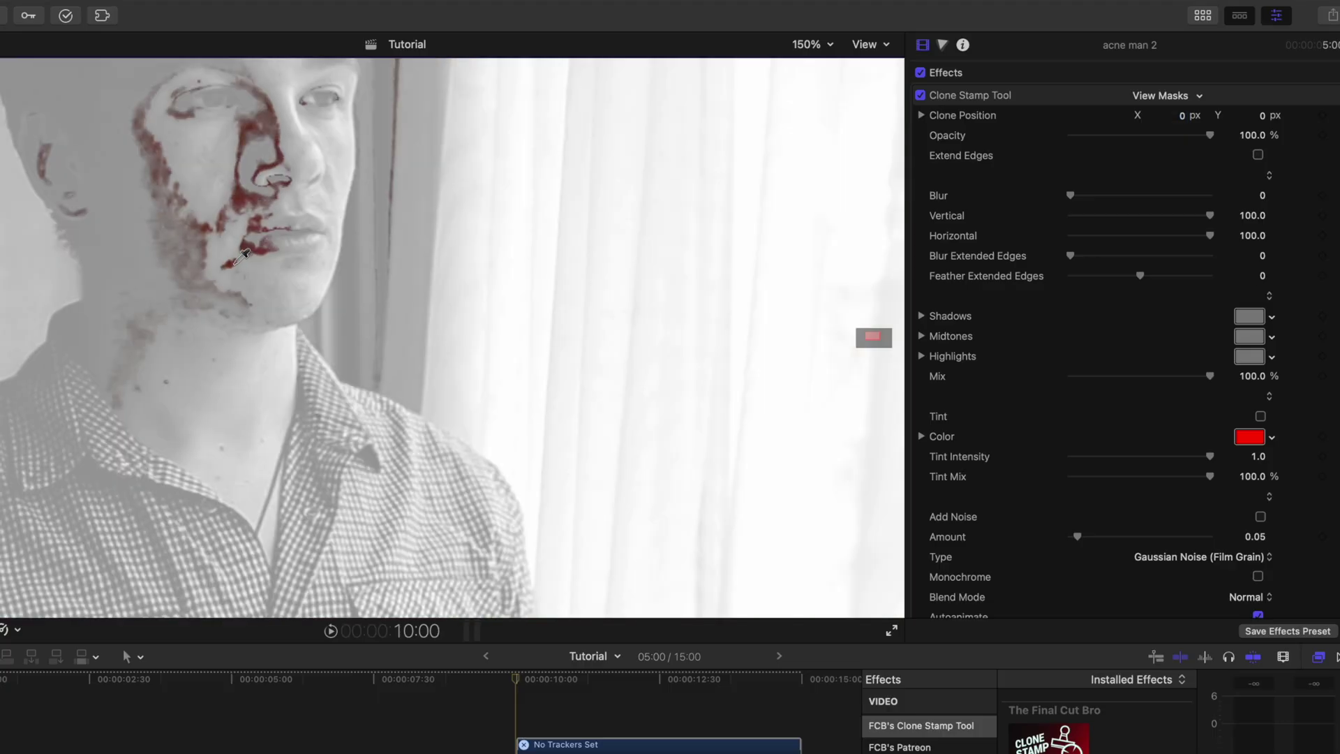
left_click_drag(242, 257, 266, 281)
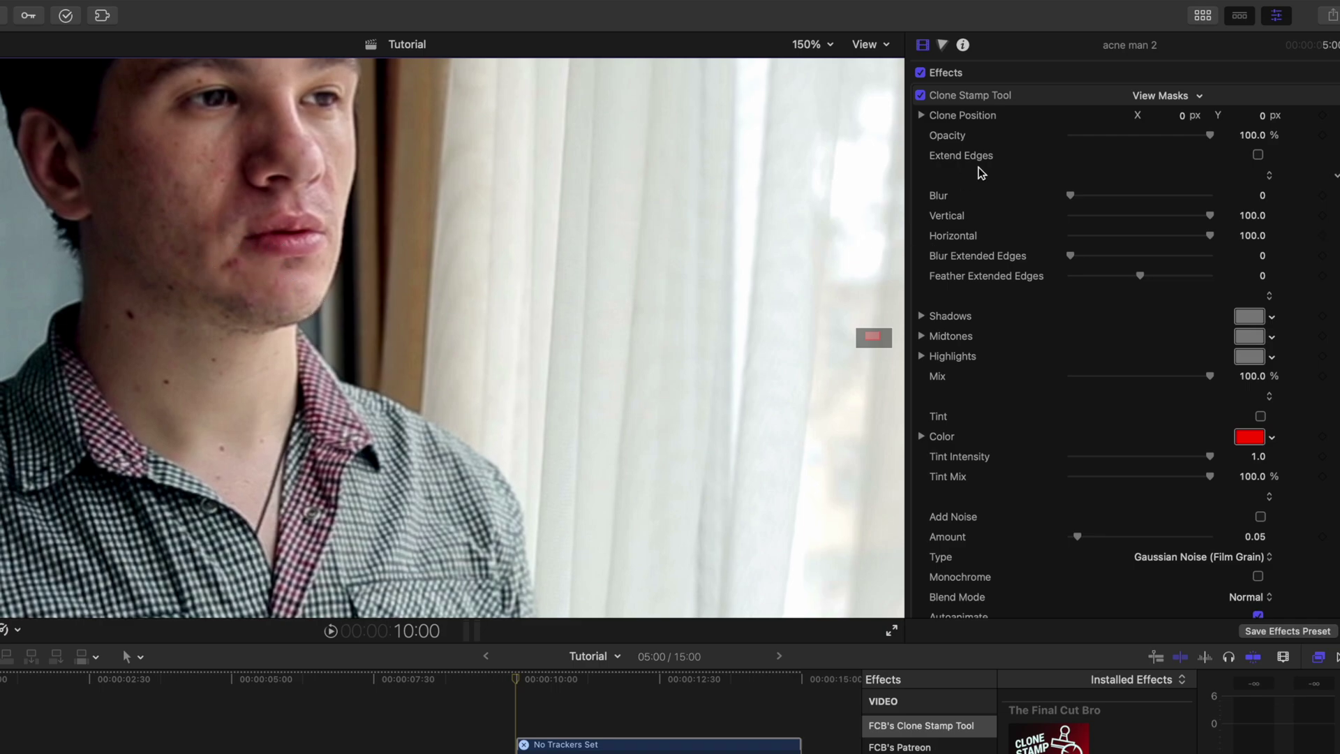
Offset the clone position to X -0.01, Y 0.01 to cover the mouth-side blemish with nearby clear skin
left_click(1050, 97)
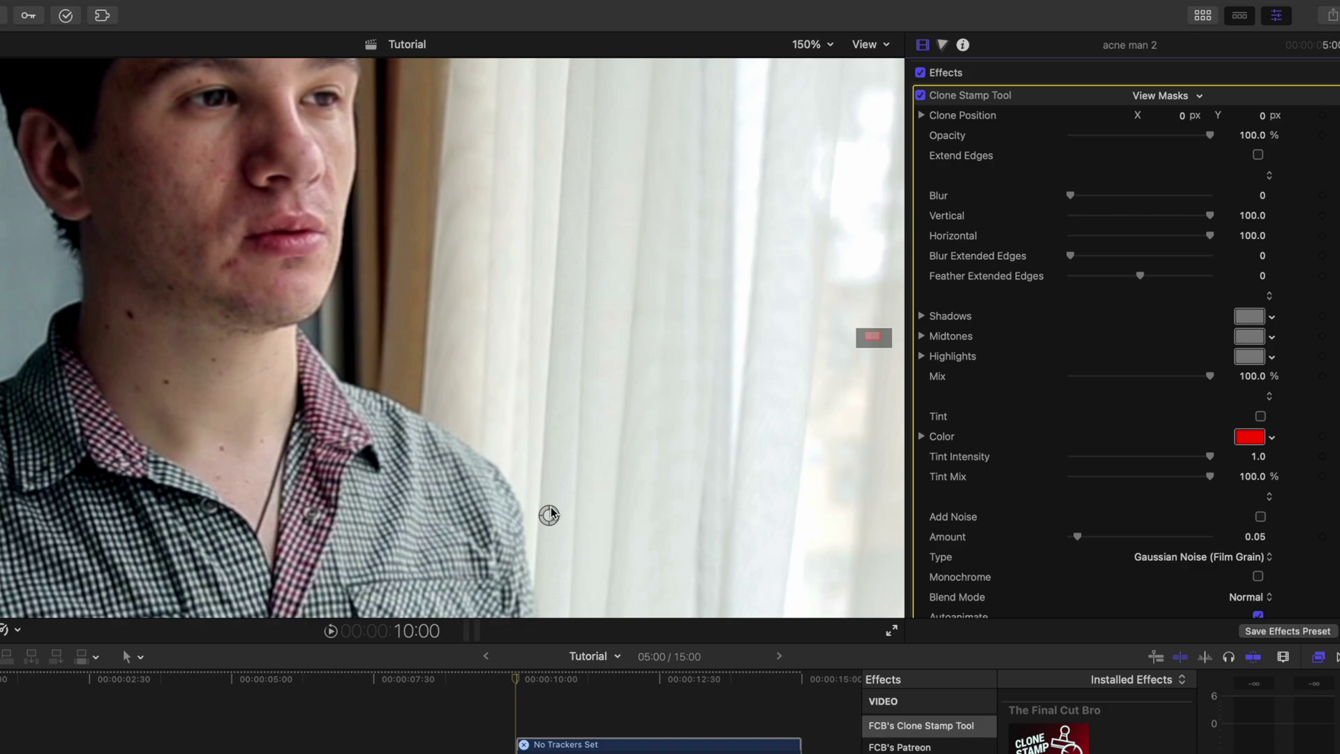
mouse_move(549, 515)
left_mouse_down()
mouse_move(503, 515)
mouse_move(538, 498)
left_mouse_up()
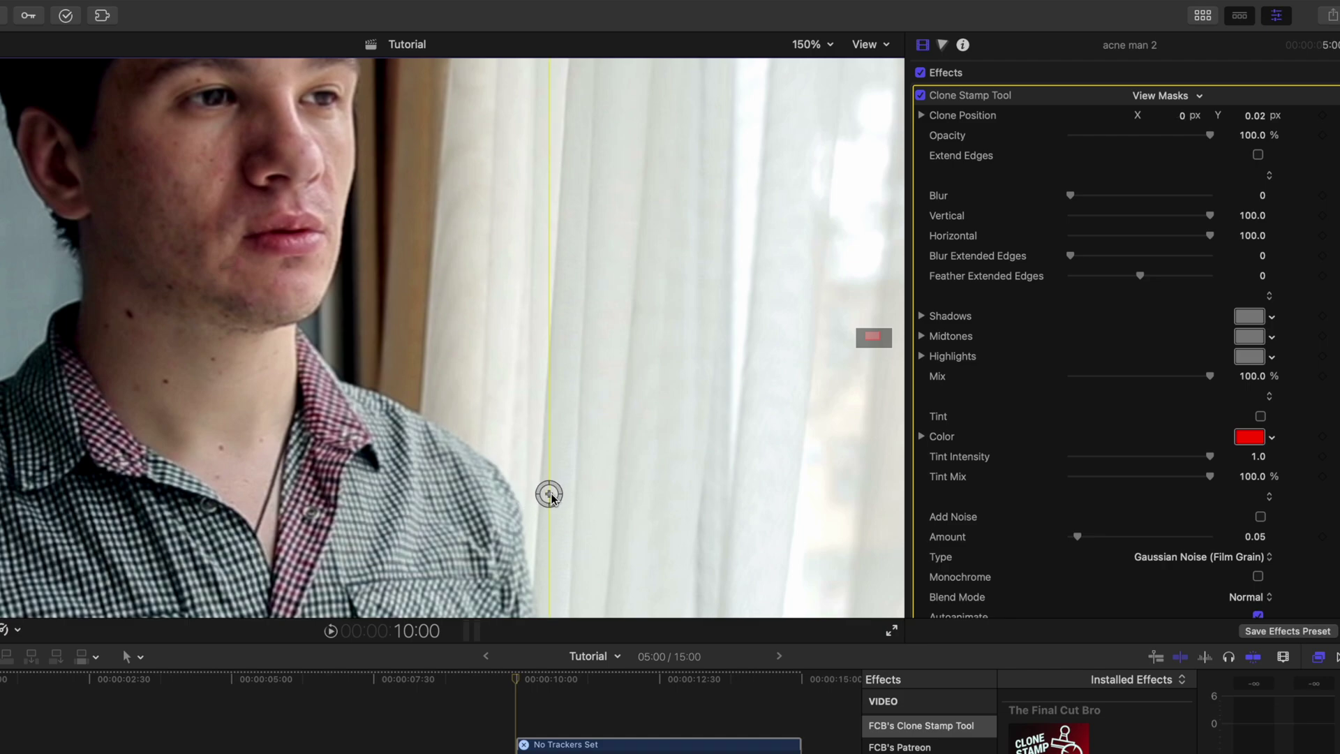
left_click_drag(548, 500, 585, 513)
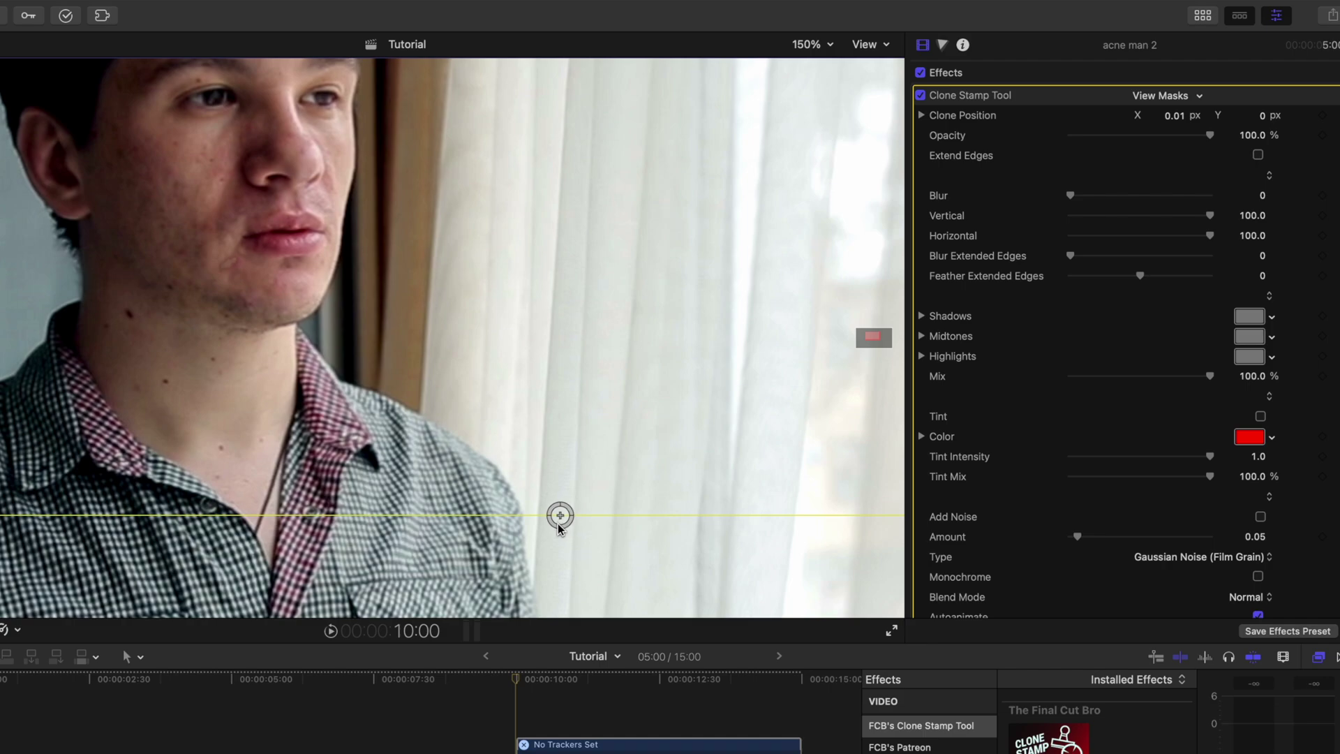
left_click_drag(562, 535, 536, 498)
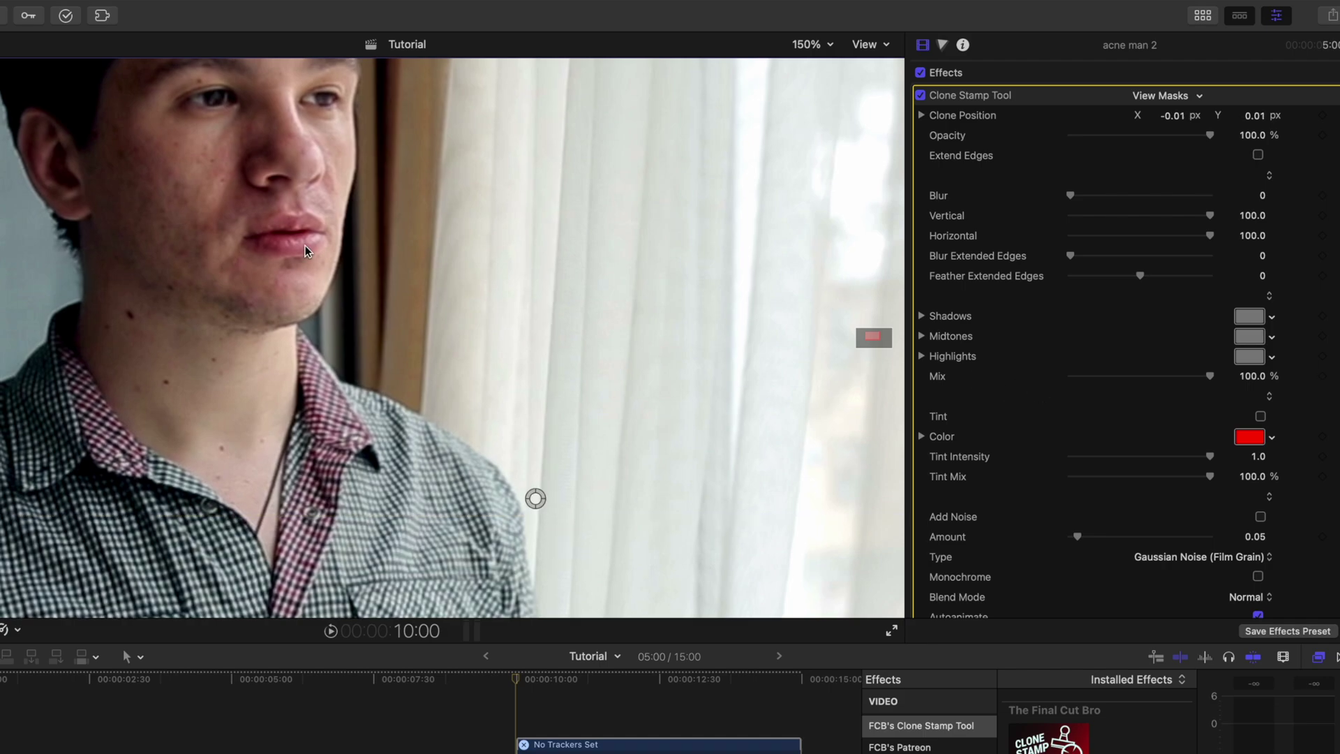
Apply a second Clone Stamp Tool effect to the portrait clip and rename it Blemish Removal 2
scroll(1057, 431, "down", 10)
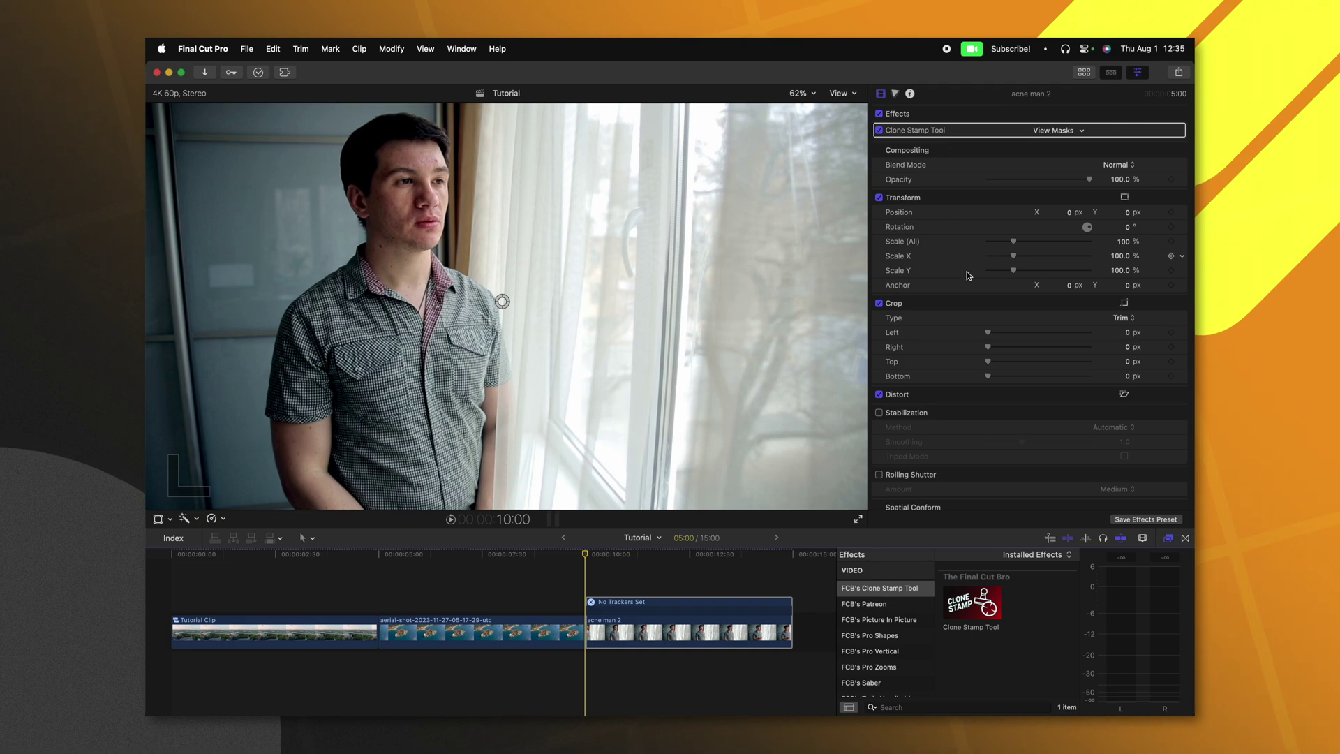
double_click(980, 604)
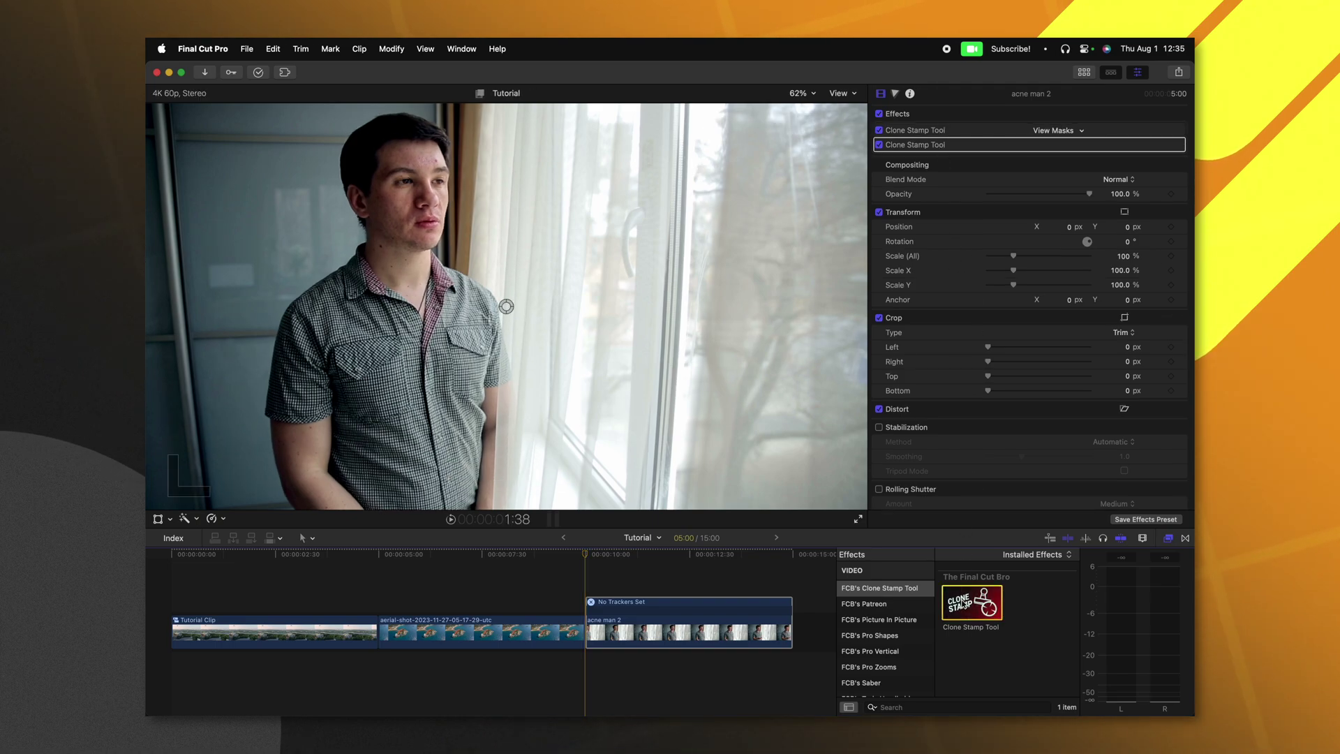
double_click(927, 148)
type("Blemish Removal 2")
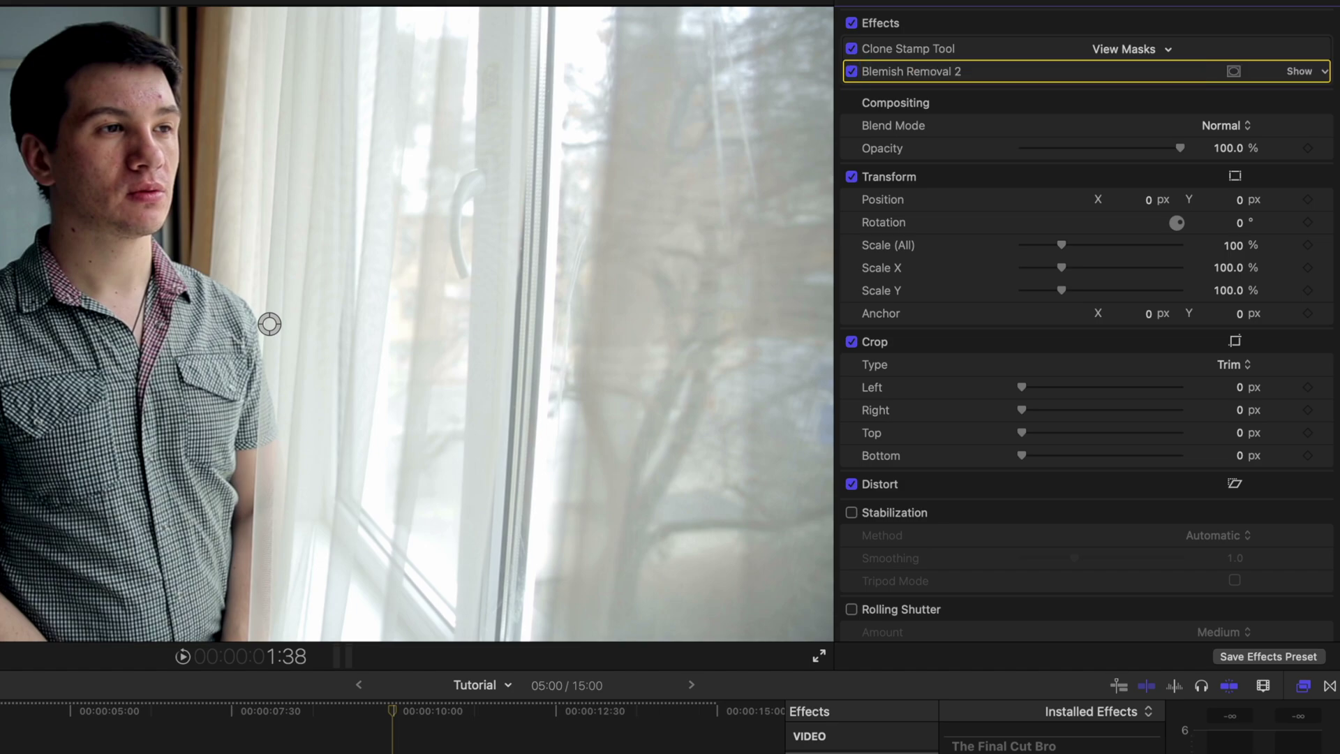
Add a shape mask to Blemish Removal 2, move it onto the forehead, and shrink it
key("super+minus")
left_click(1302, 71)
left_click(1234, 72)
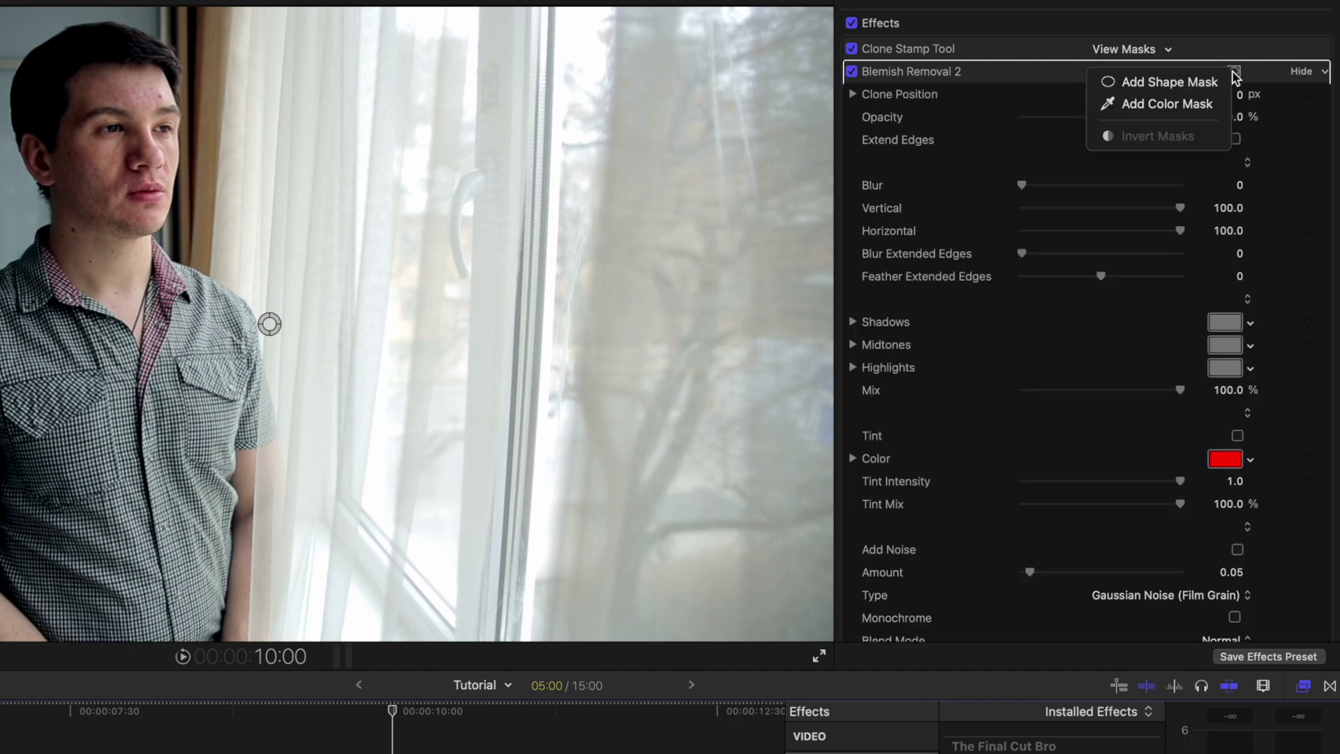
left_click(1170, 81)
left_click_drag(279, 301, 142, 117)
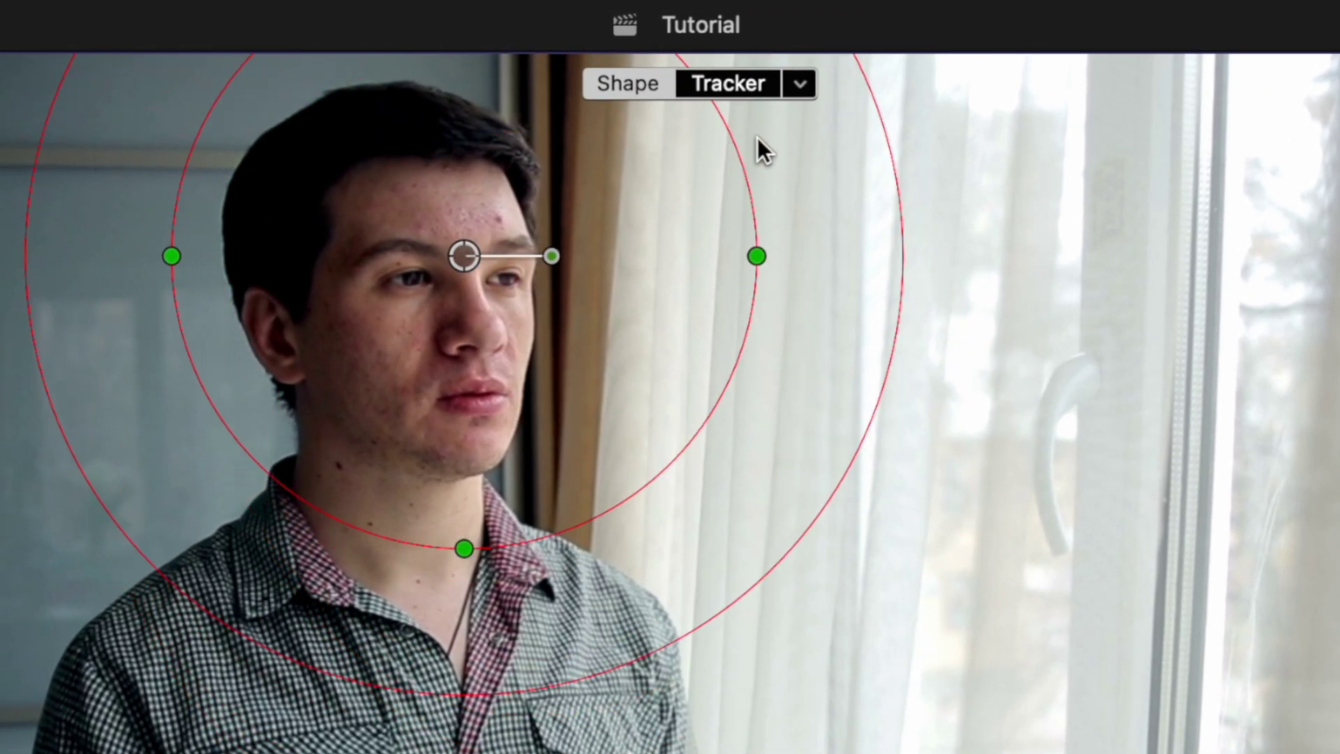
left_click_drag(733, 147, 494, 208)
Fit the mask and its feather tightly around the forehead blemish and attach an object tracker to it
key("super+equal")
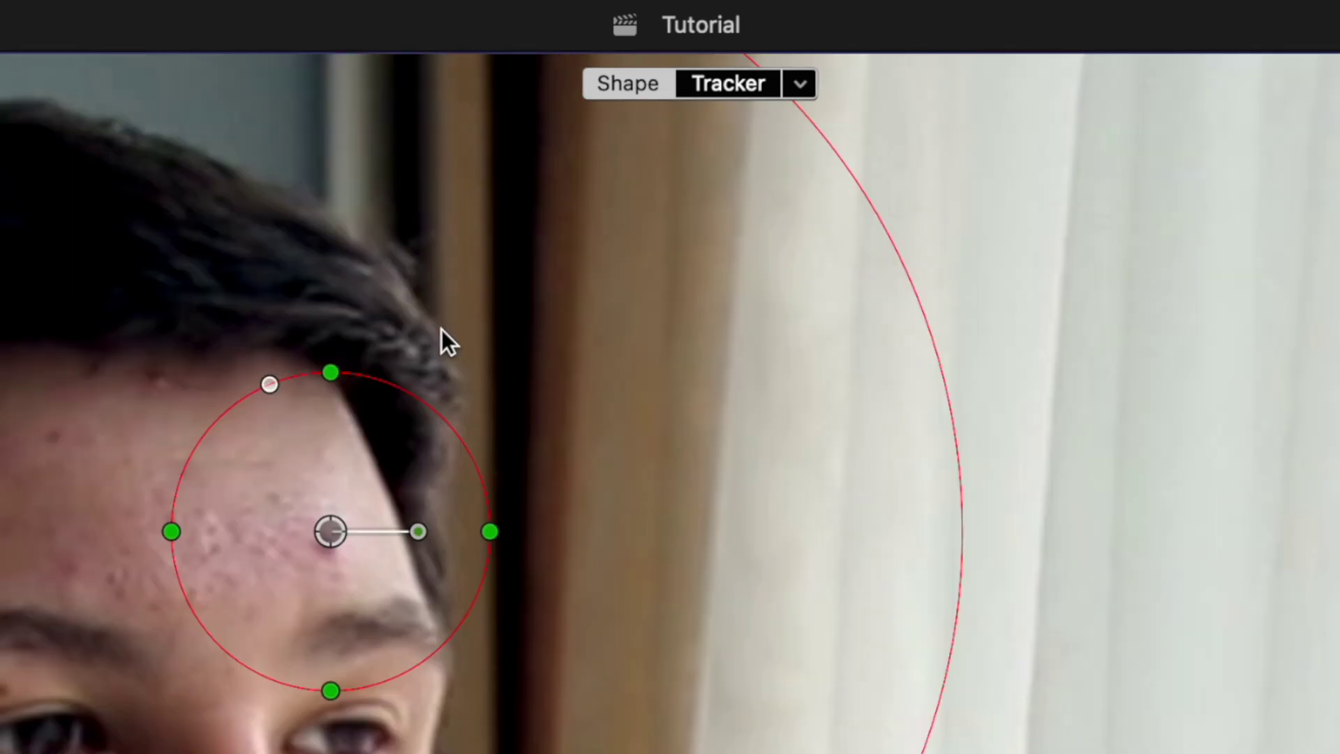
left_click_drag(459, 437, 364, 506)
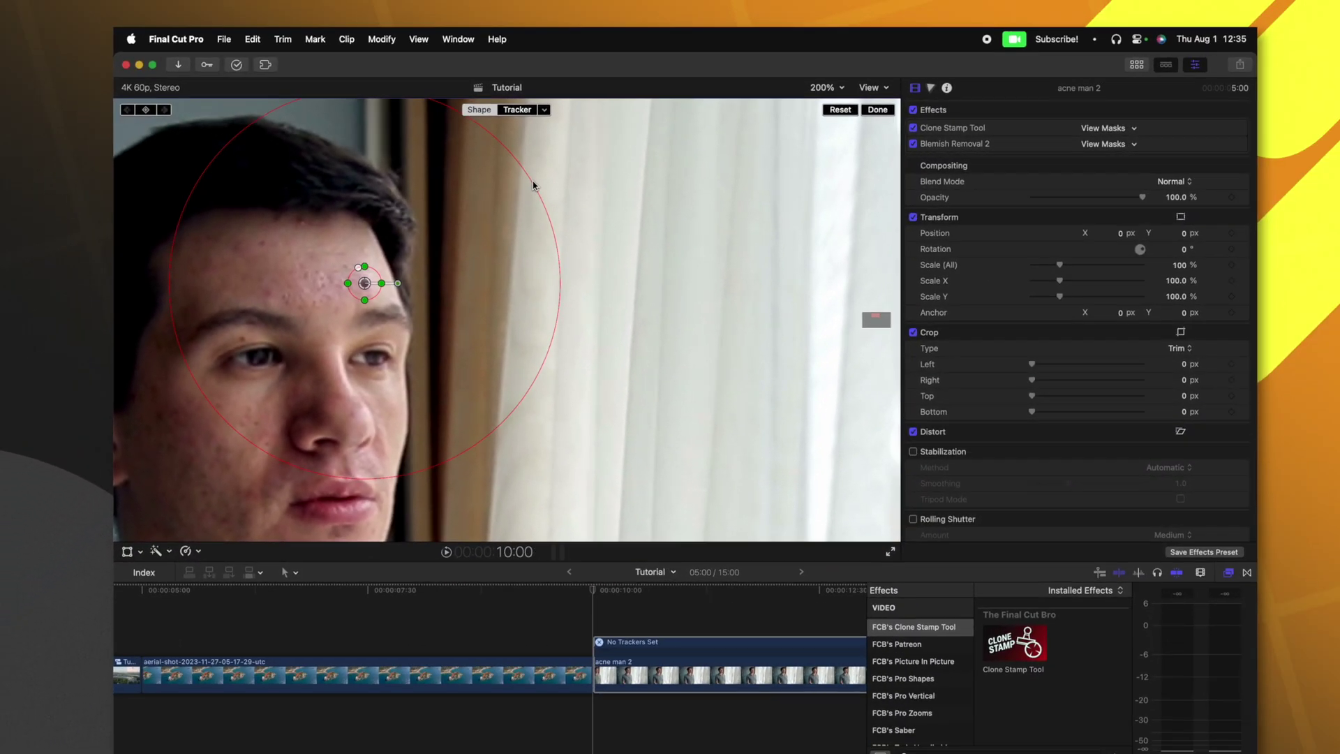
left_click_drag(533, 182, 388, 269)
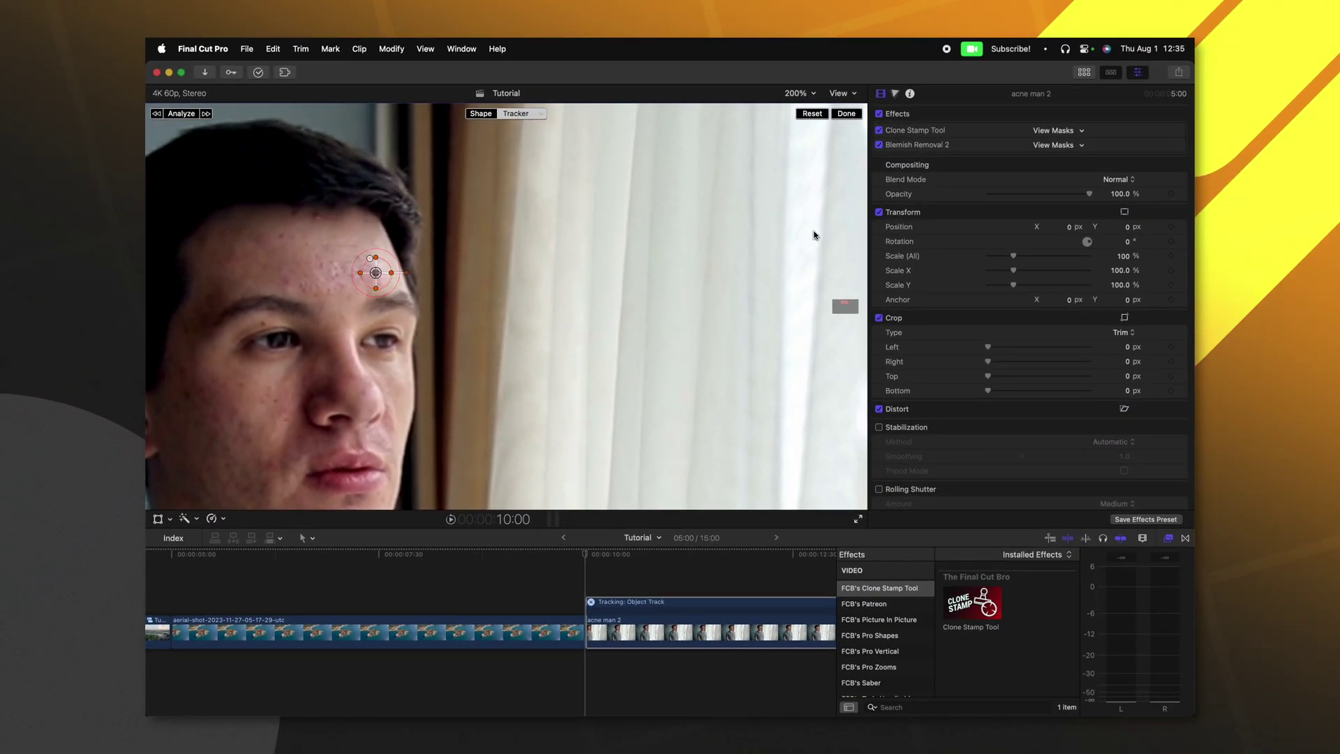
Rename the new object tracker of the forehead mask as Blemish 2
scroll(970, 342, "down", 5)
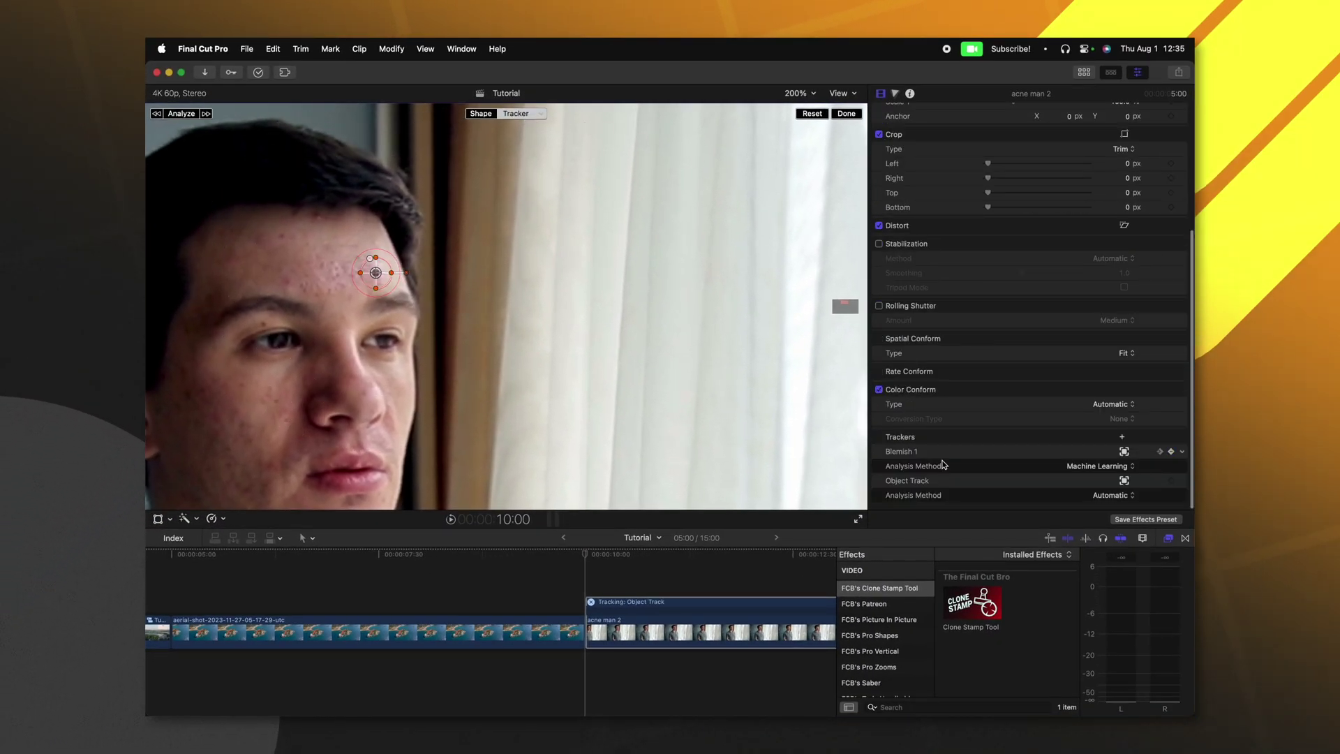
left_click(908, 481)
left_click(908, 480)
type("Blemish 2")
key("Return")
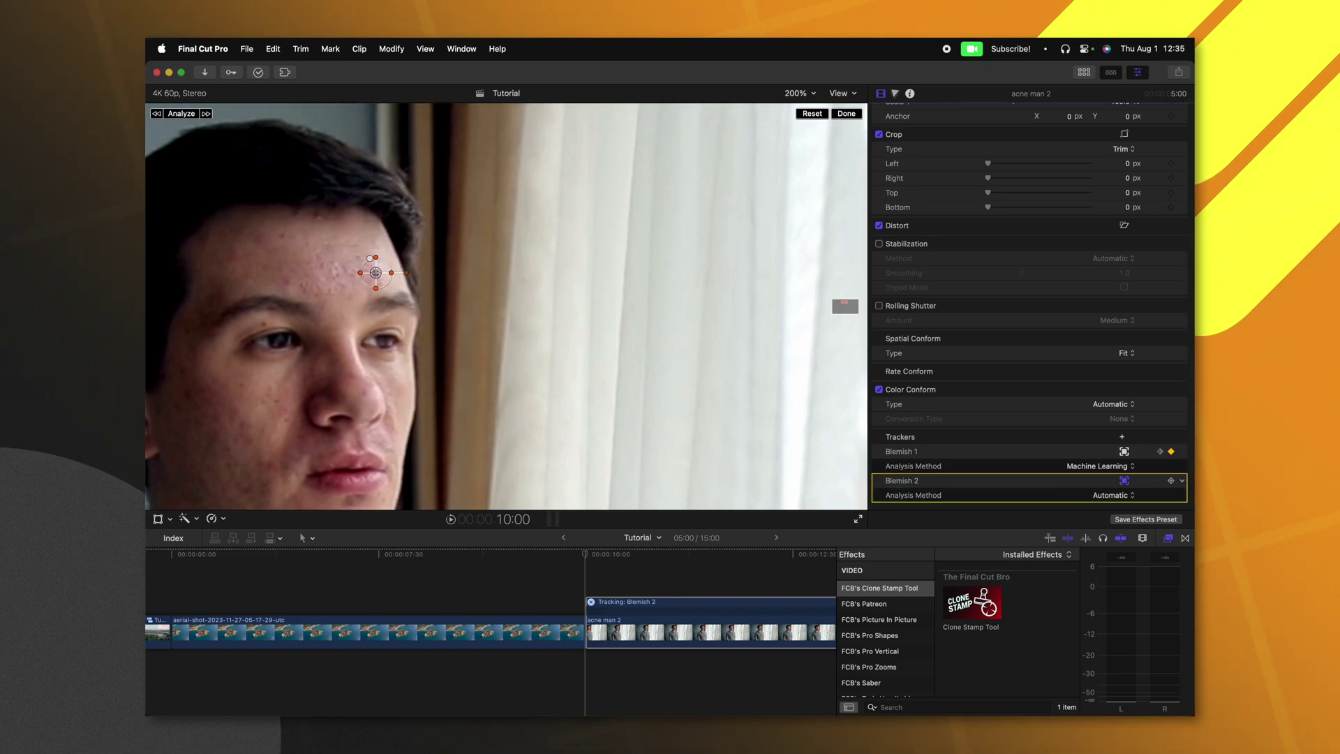
Set Blemish 2's analysis method to Machine Learning, analyze the clip's movement, and return the playhead to the clip's start
left_click(1124, 494)
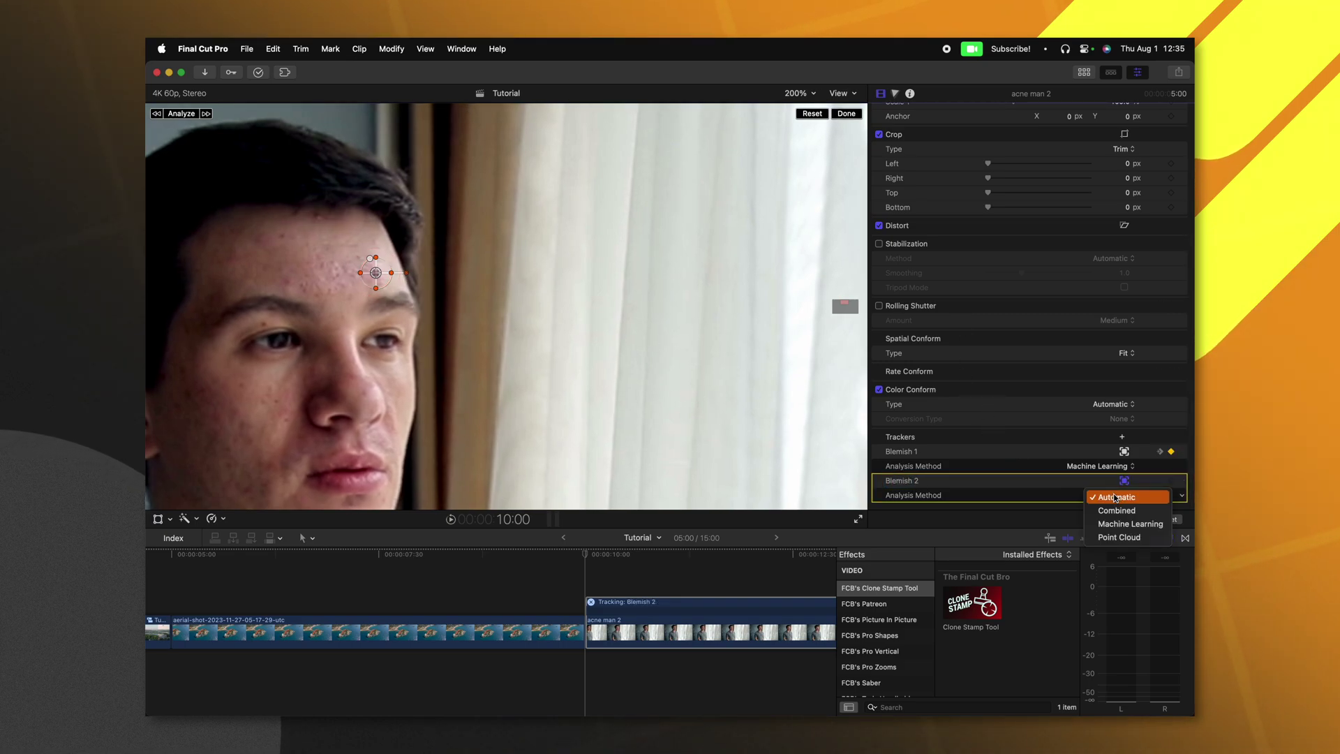
left_click(1134, 521)
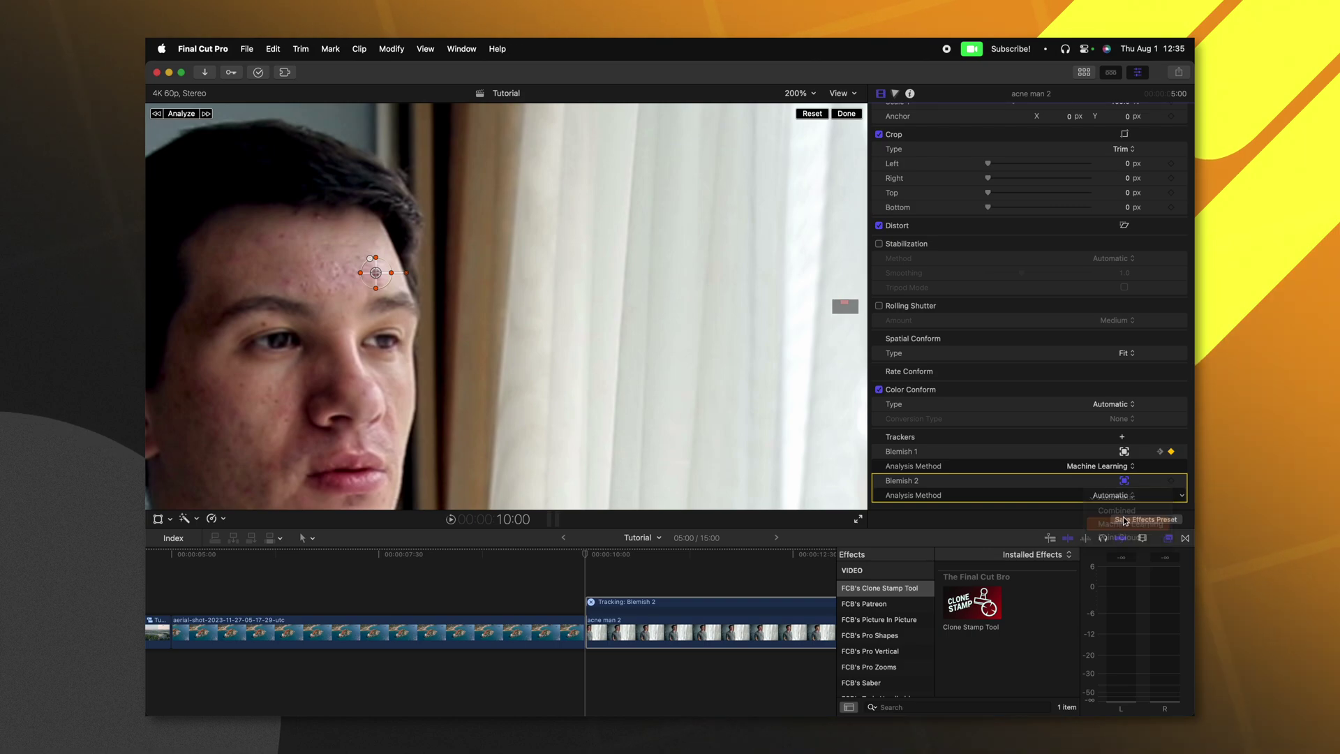
left_click(190, 116)
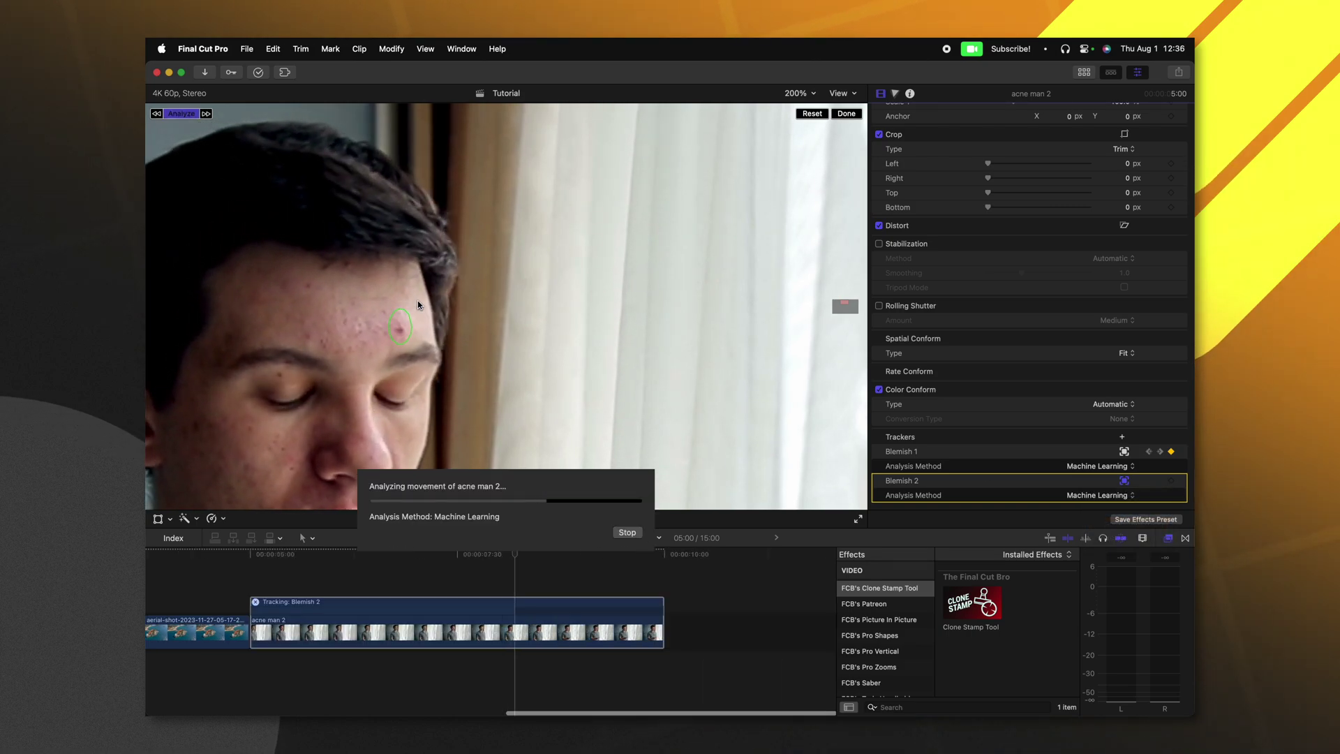
mouse_move(249, 554)
left_mouse_down()
mouse_move(558, 544)
mouse_move(249, 554)
left_mouse_up()
Try repositioning Blemish Removal 2's clone source to cover the forehead blemish with nearby skin
scroll(1015, 152, "up", 5)
left_click(960, 145)
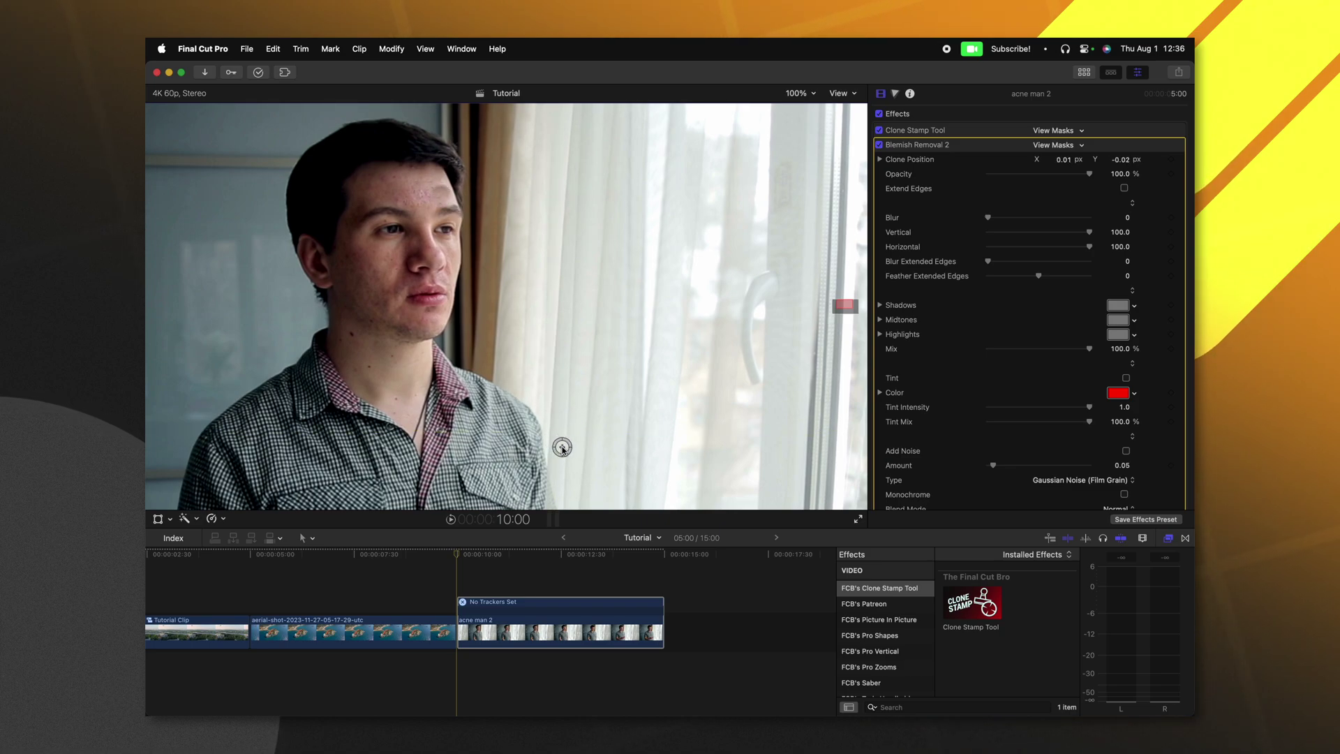
left_click_drag(563, 449, 551, 428)
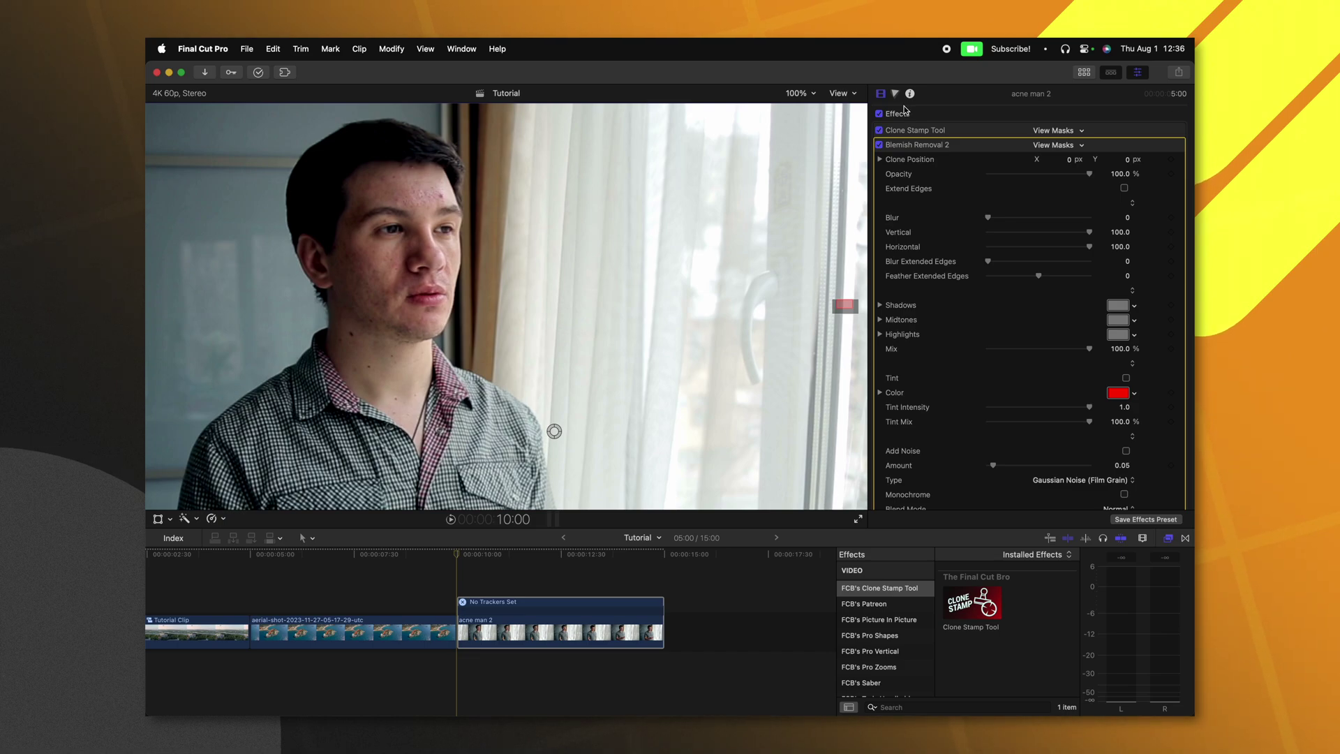
Add color masks sampled from the reddish skin to both clone effects, with softness 100 on Clone Stamp Tool and 85 on Blemish Removal 2
left_click(1125, 145)
left_click(1113, 167)
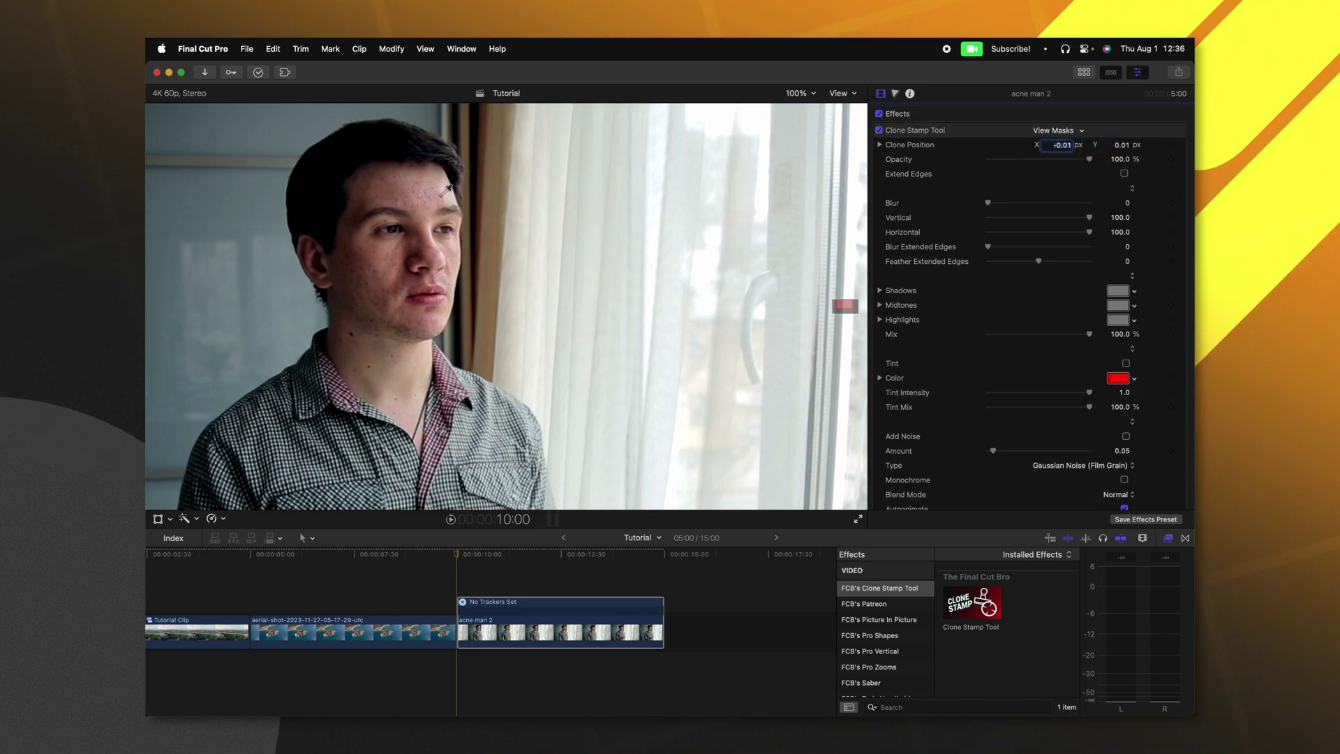
left_click(444, 195)
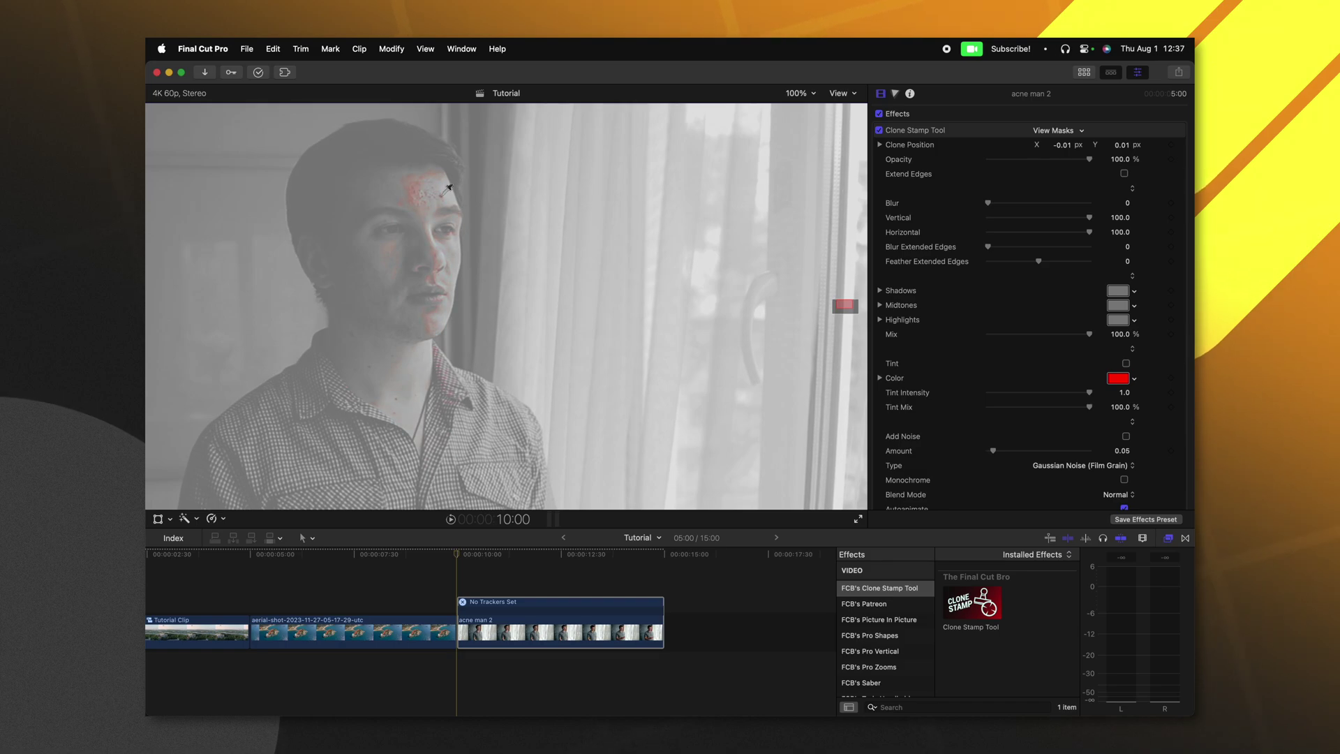
scroll(928, 314, "down", 5)
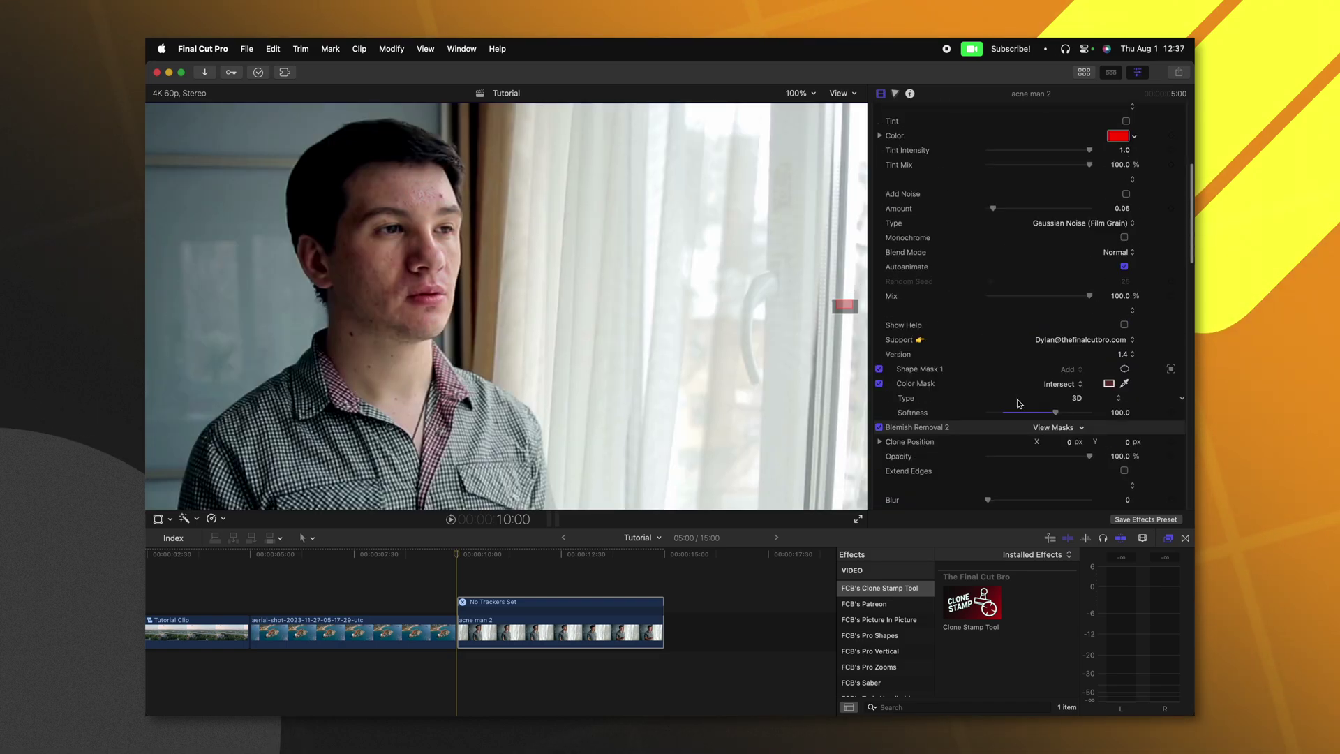
left_click_drag(1018, 404, 1005, 412)
scroll(1033, 422, "down", 4)
scroll(1056, 479, "up", 5)
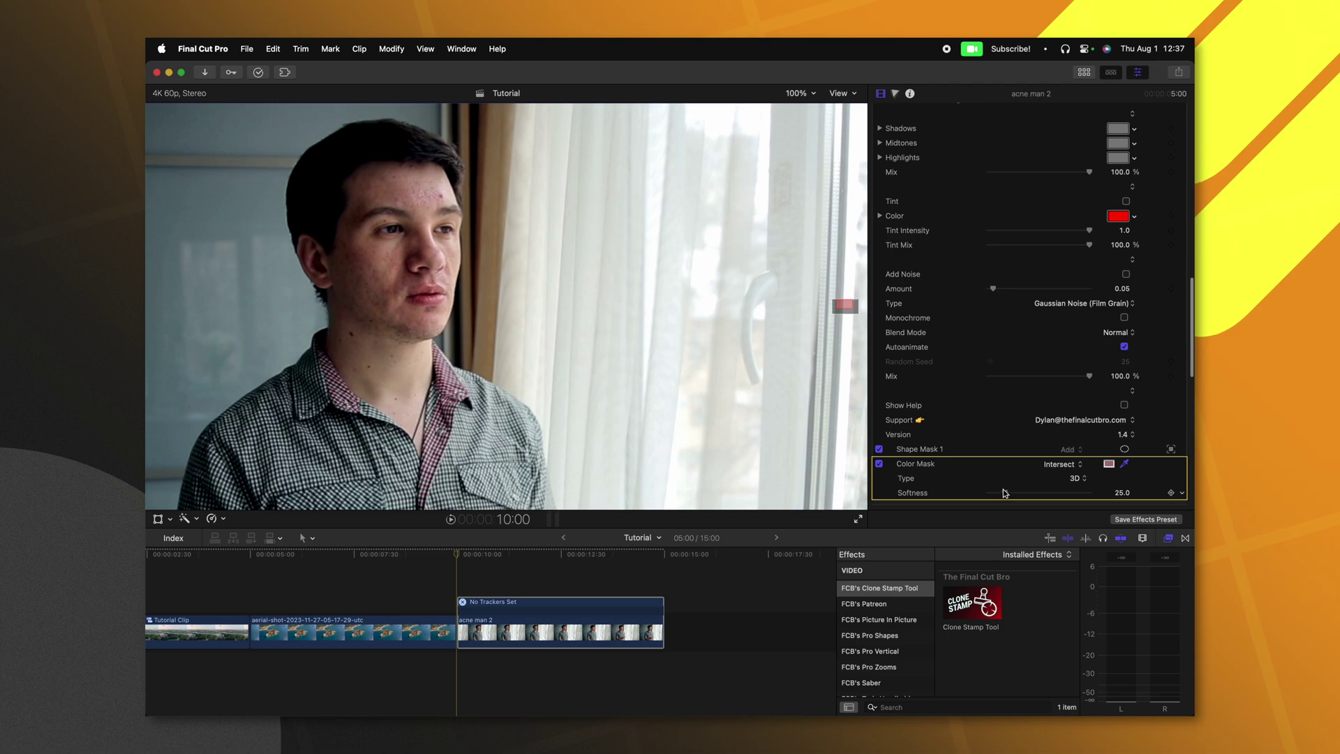
left_click_drag(1006, 493, 1016, 496)
Offset Blemish Removal 2's clone position to X 0, Y -0.02 and give the cloned area a slight blur
left_click(544, 429)
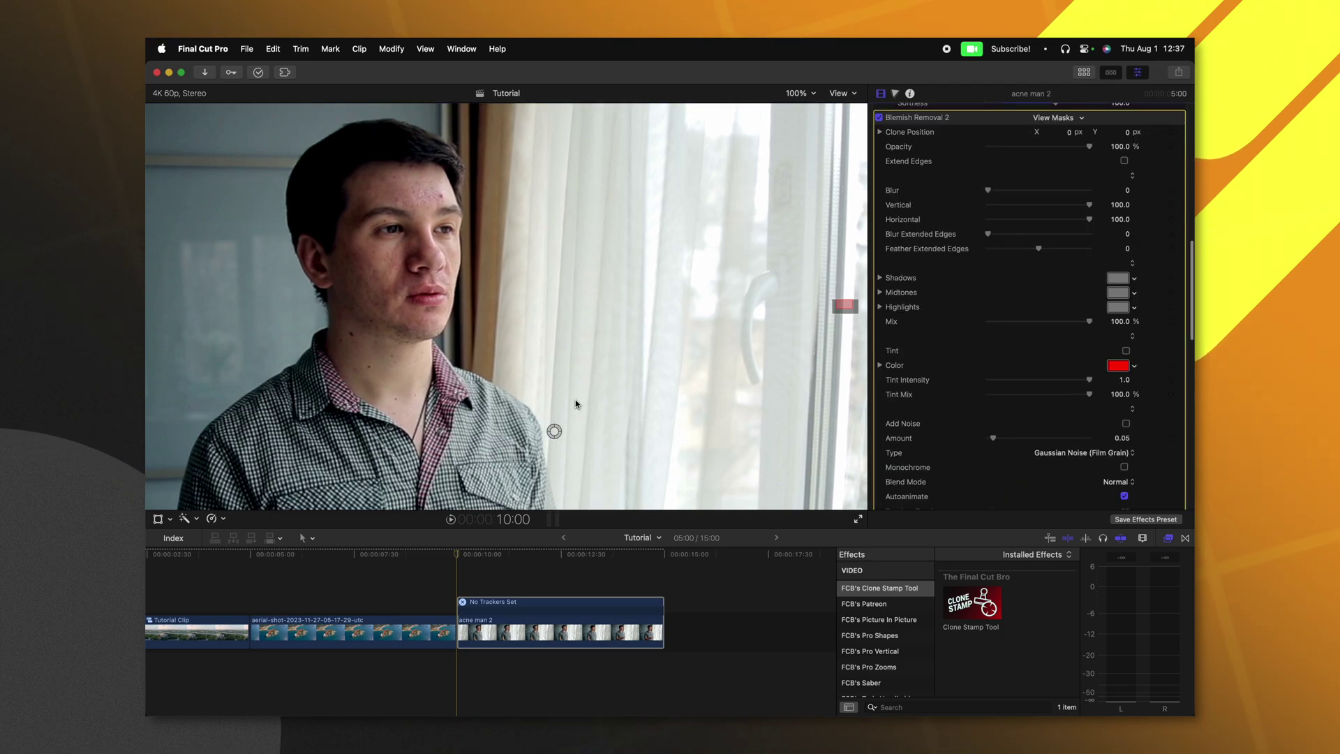
left_click_drag(543, 442, 555, 442)
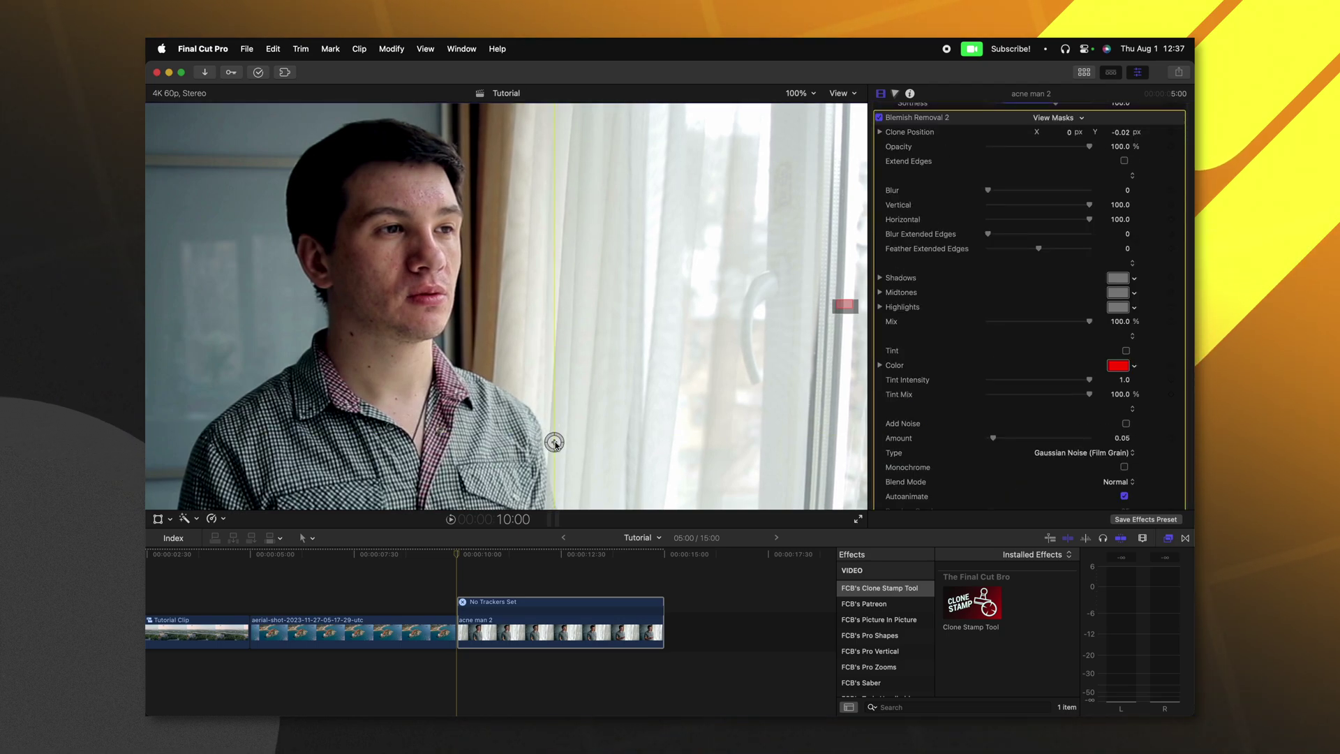
scroll(1014, 283, "down", 6)
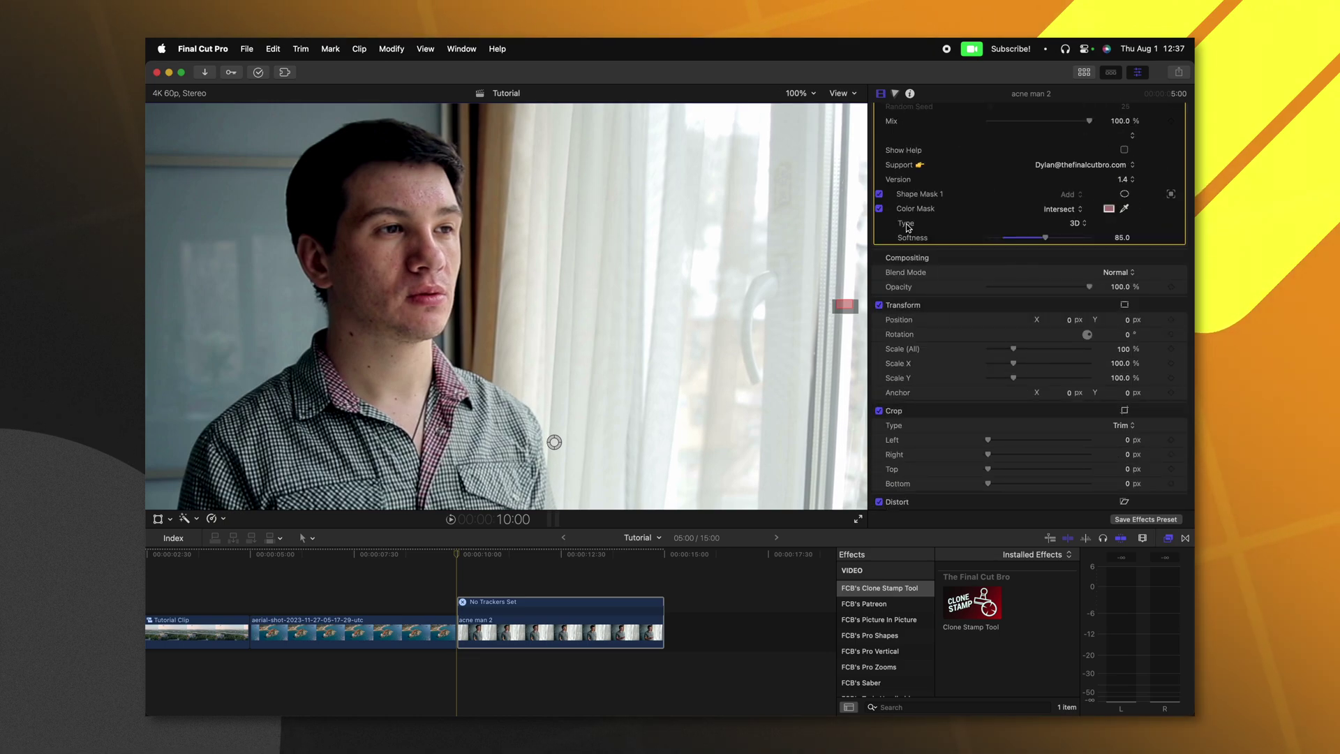
scroll(1024, 148, "up", 10)
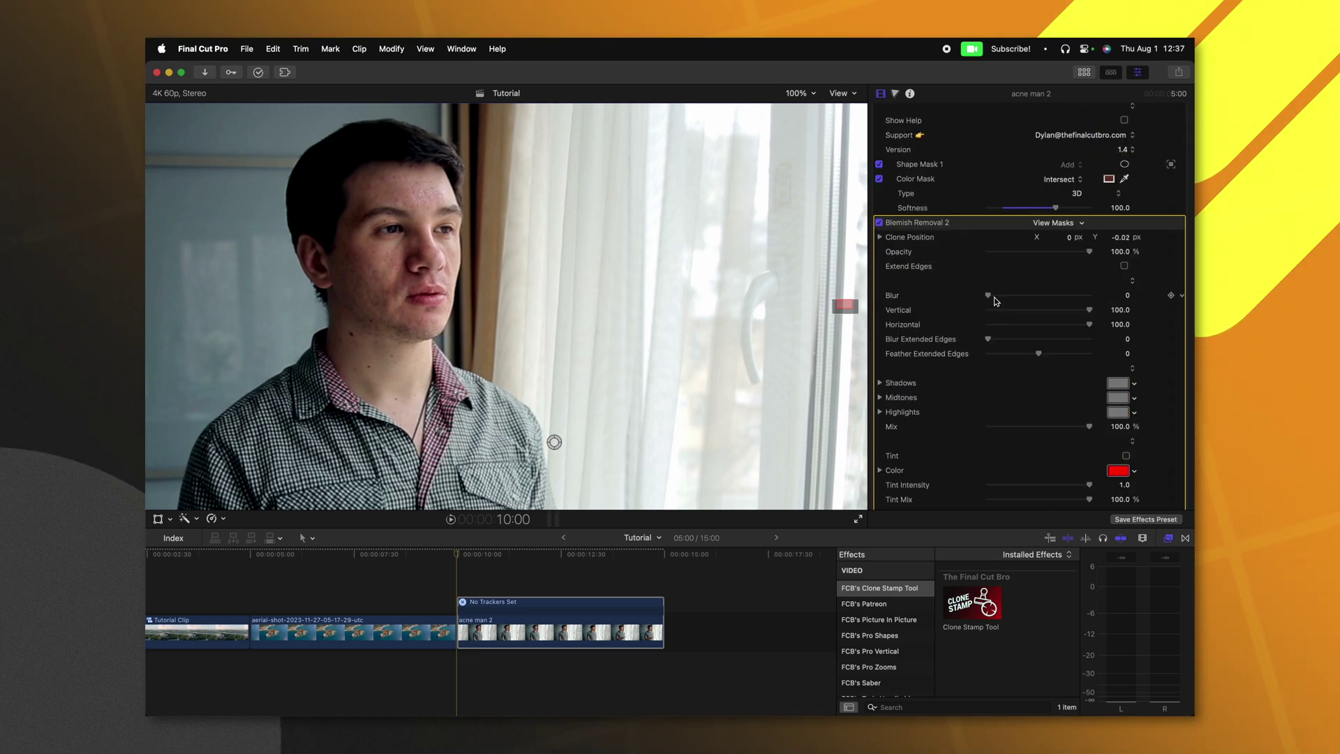
left_click_drag(989, 296, 995, 296)
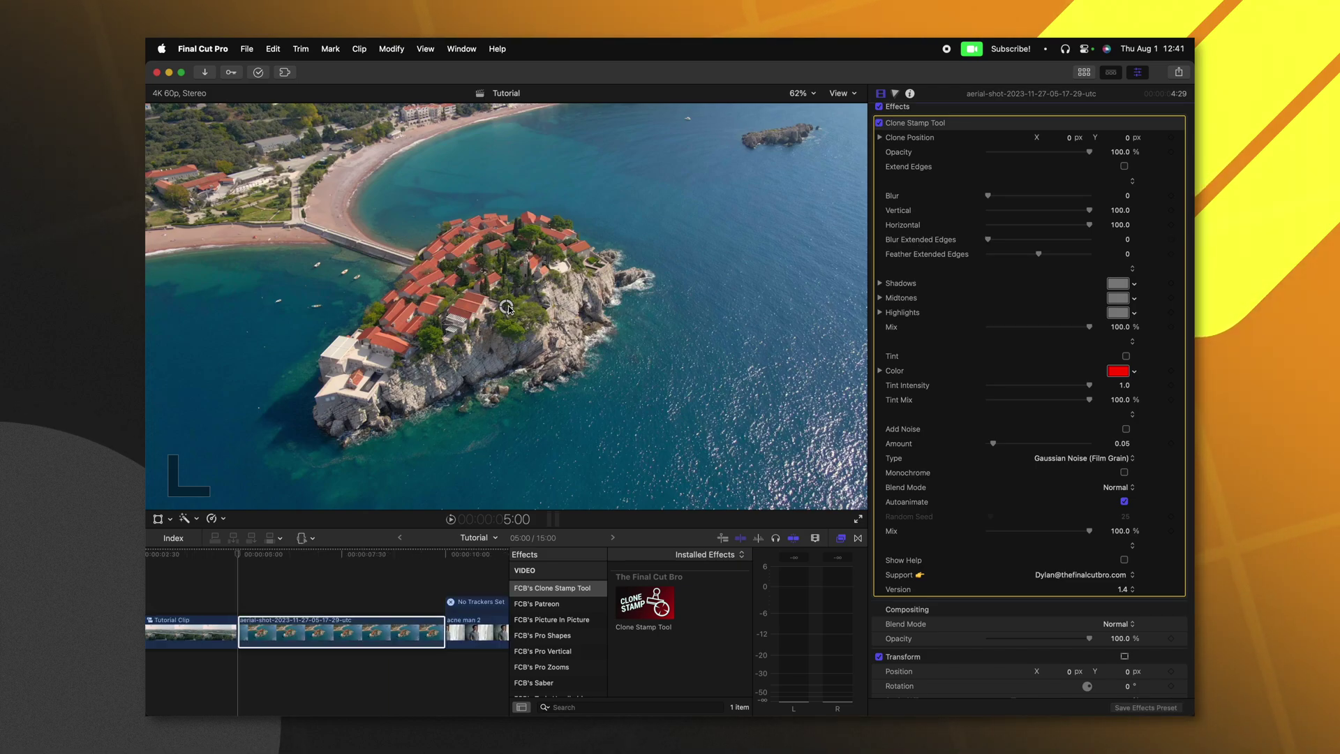
Offset the aerial clip's clone position to X -0.33, Y 0, turn on Extend Edges, and pause playback
left_click_drag(507, 308, 374, 307)
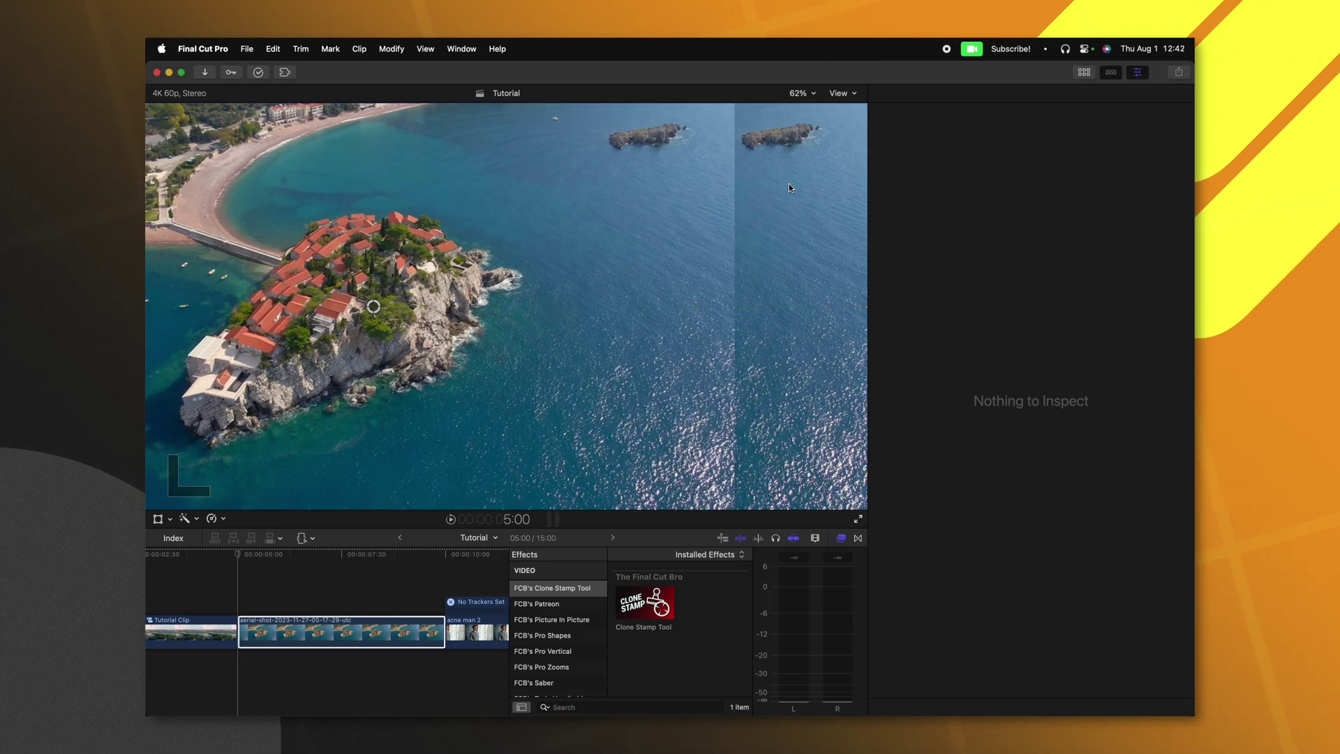
left_click(331, 631)
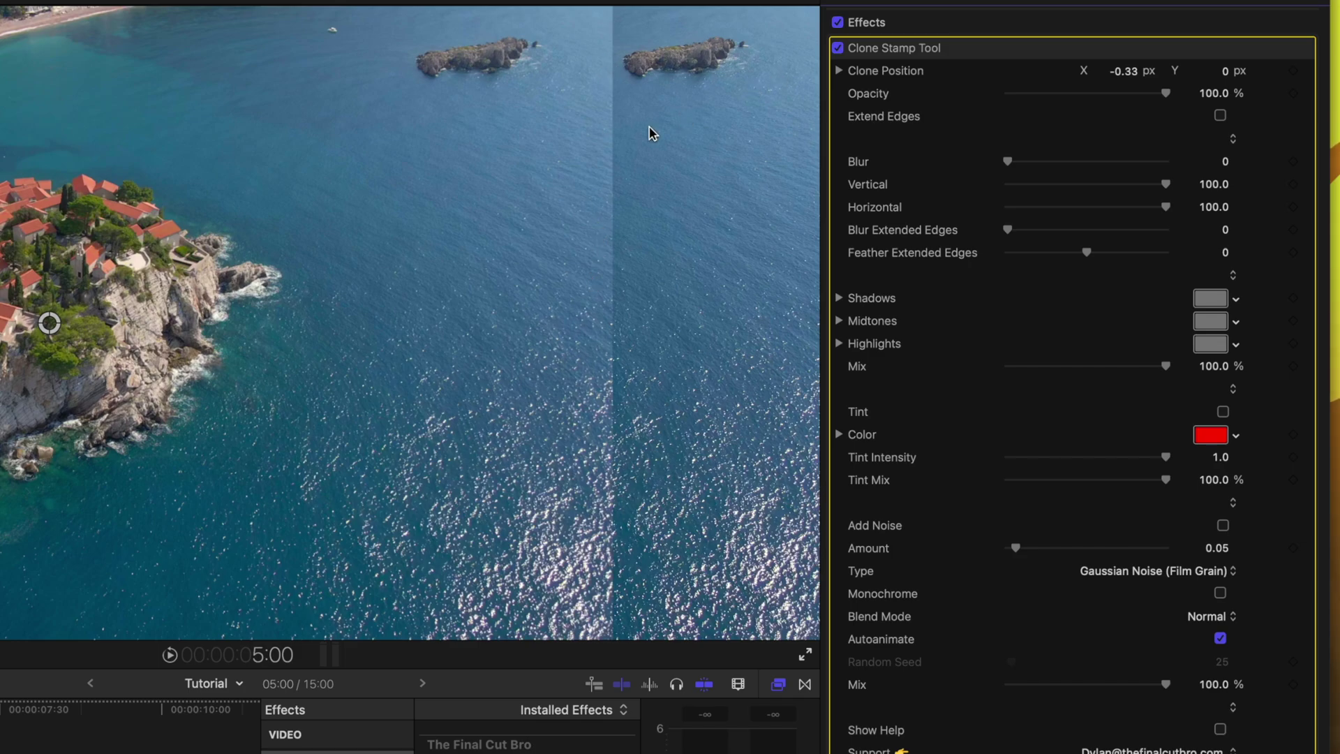
left_click(1220, 116)
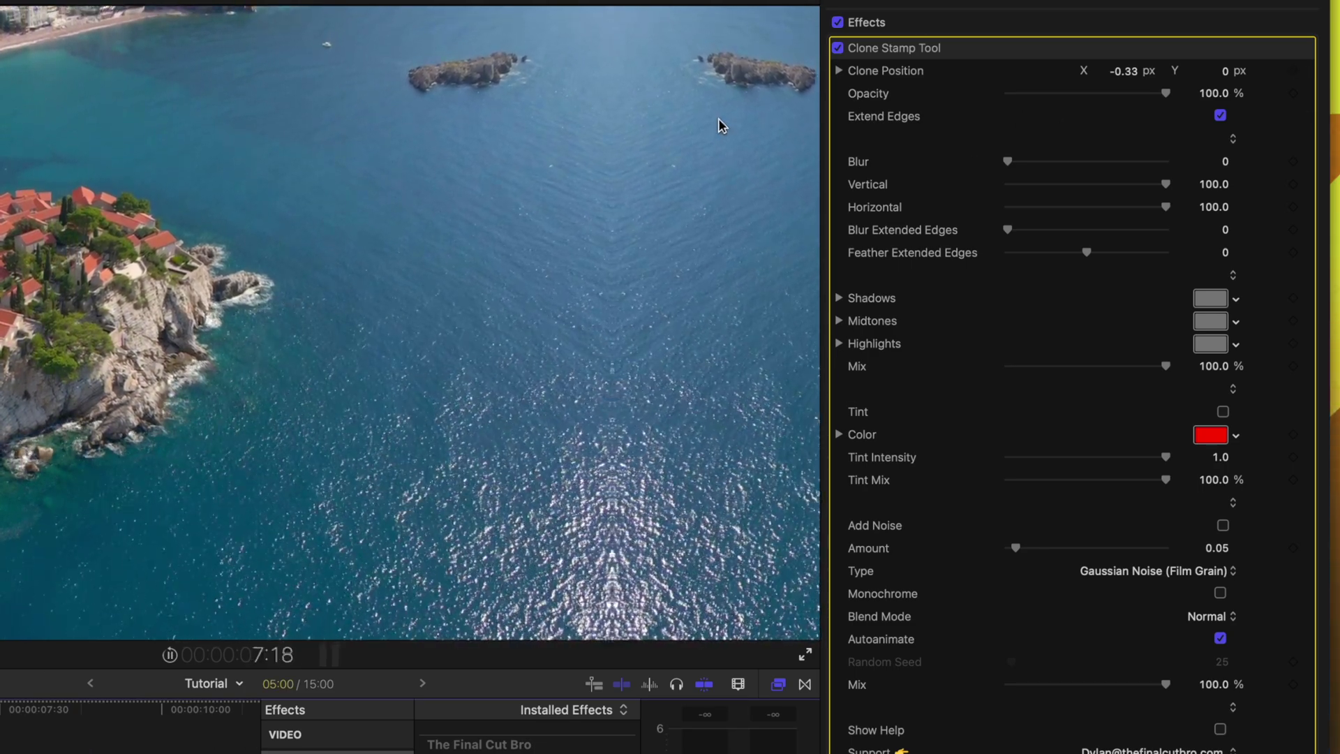
key("space")
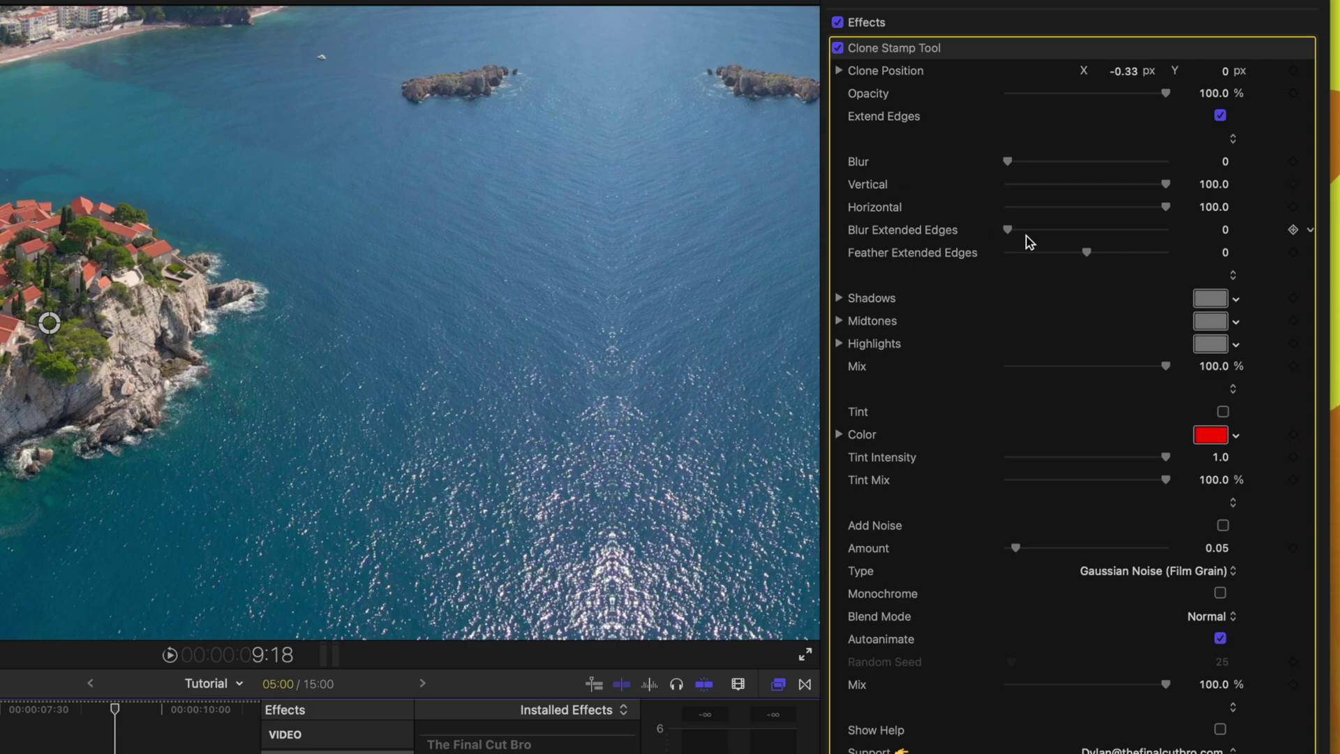
Set the aerial clip's Blur Extended Edges to 64 and Feather Extended Edges to -258
left_click_drag(1008, 231, 1104, 224)
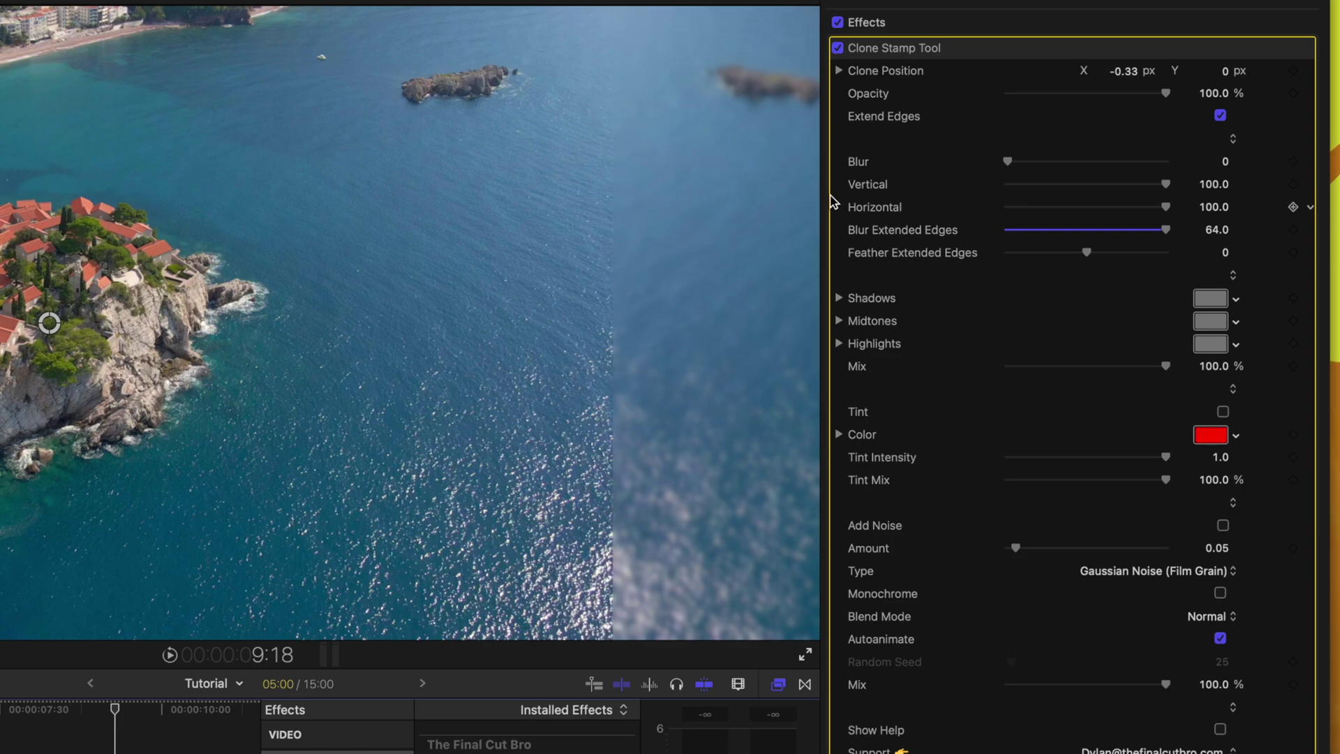
mouse_move(1086, 252)
left_mouse_down()
mouse_move(1008, 255)
mouse_move(1293, 251)
mouse_move(629, 228)
left_mouse_up()
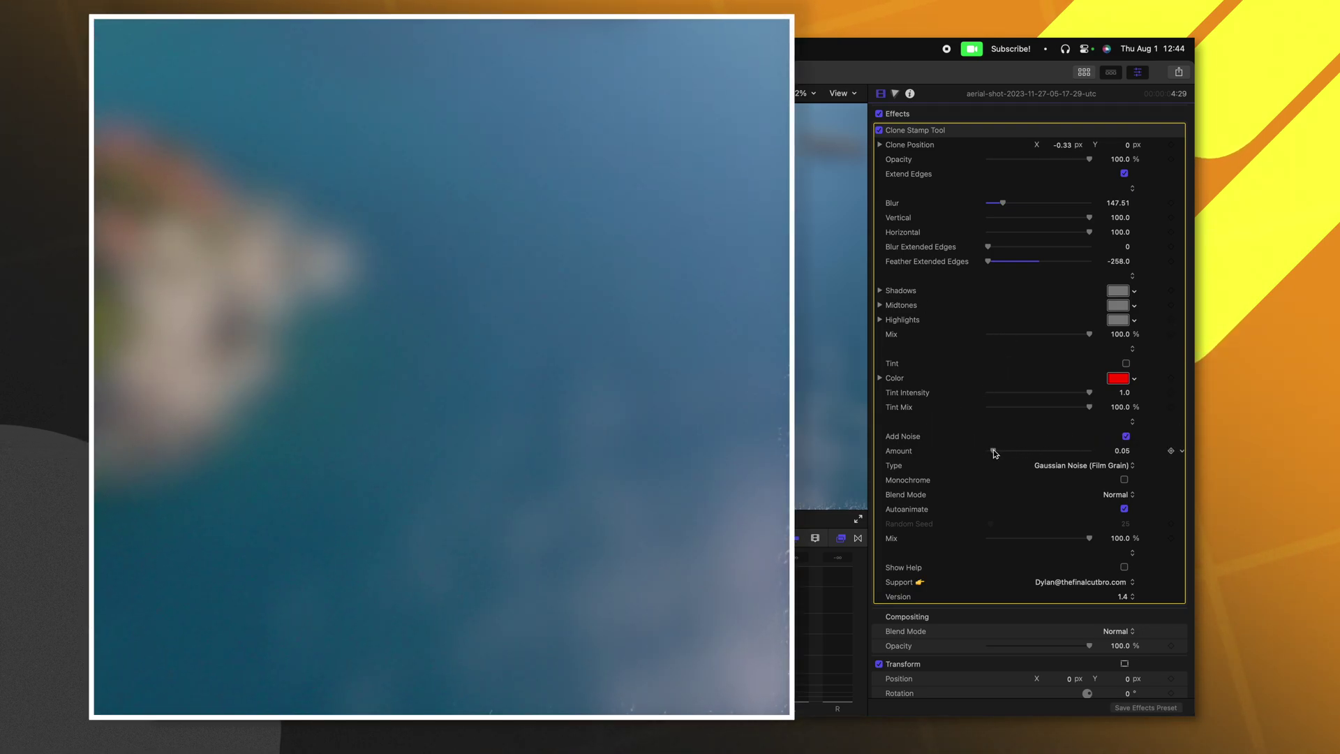
Set the noise amount of the aerial clip's Clone Stamp Tool effect to 0.18
left_click_drag(993, 451, 1006, 452)
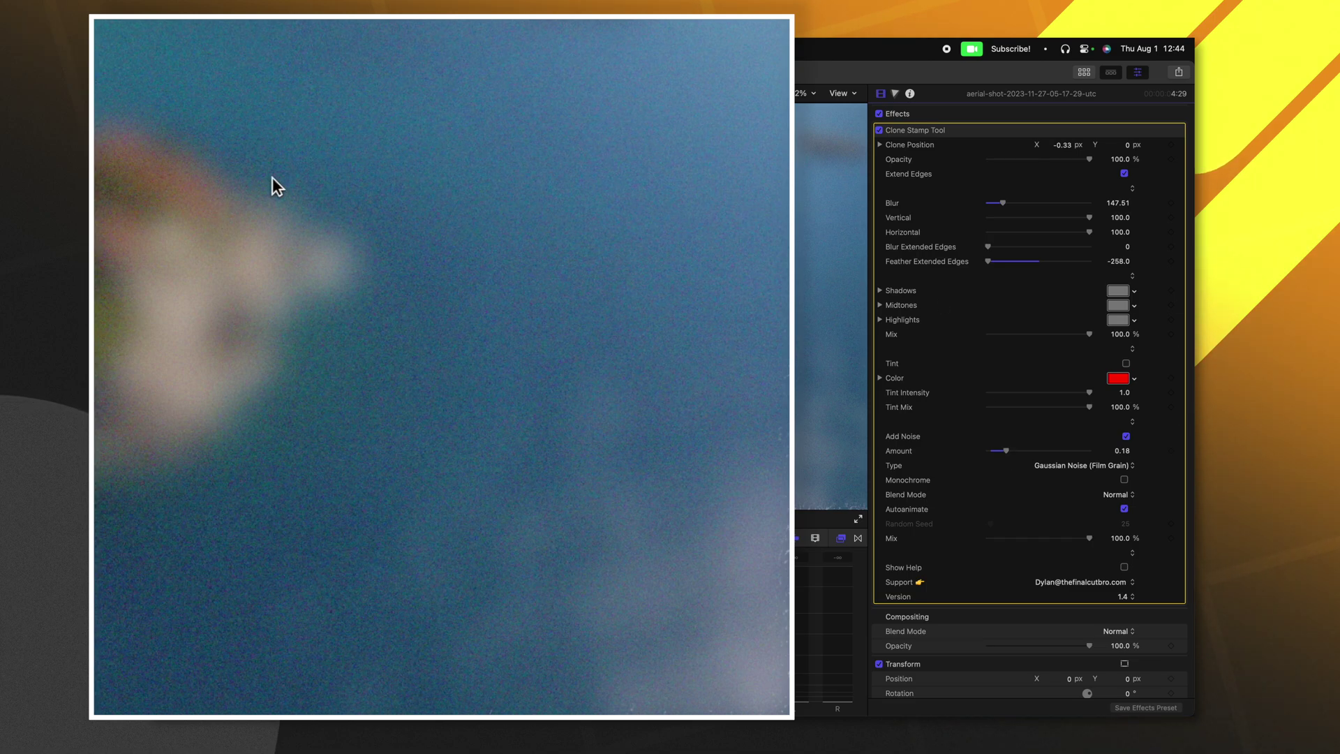